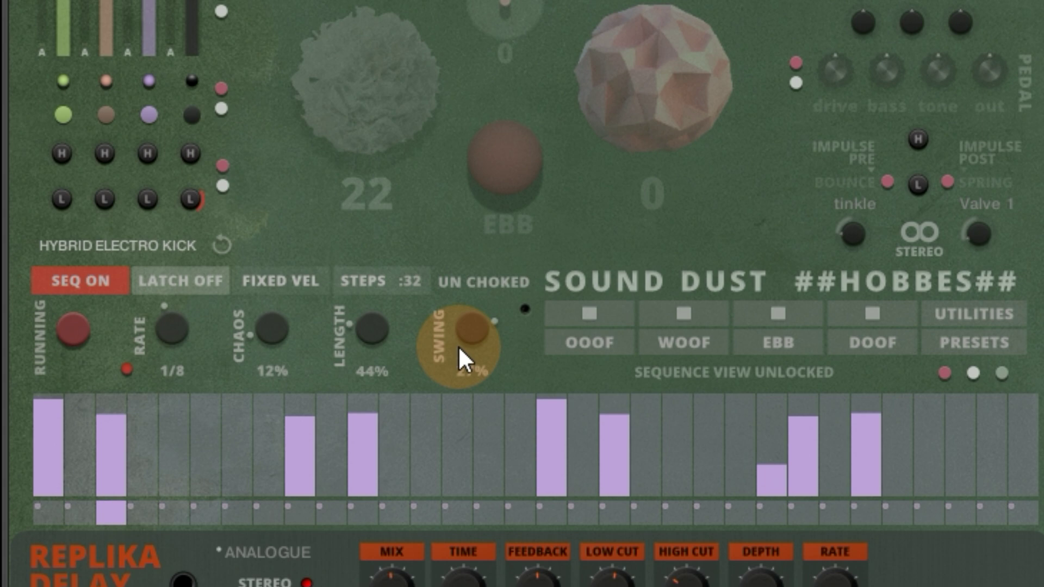
Step: Set the velocity response to 90%
left_click(89, 280)
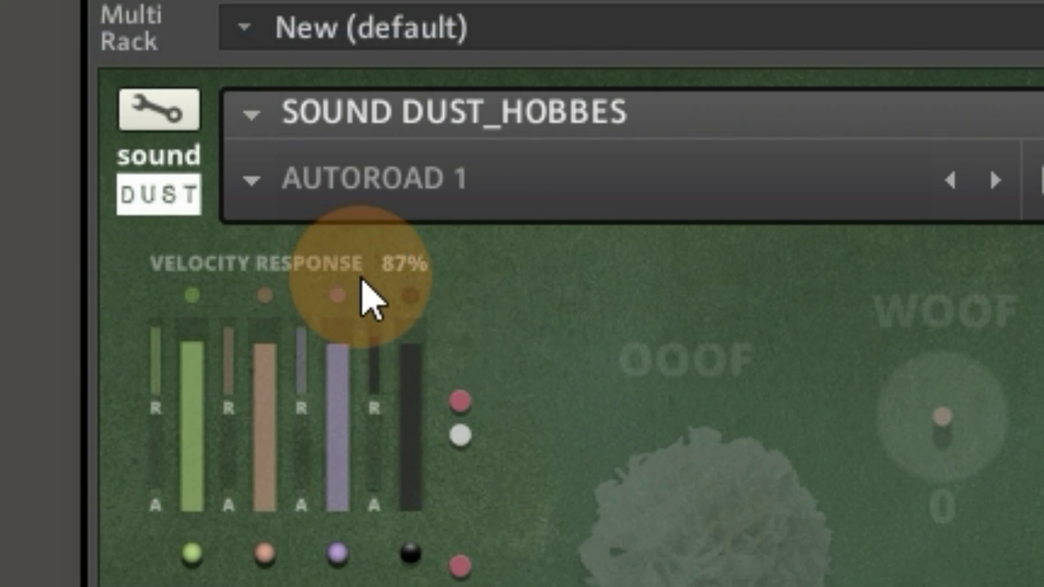
left_click_drag(361, 280, 440, 247)
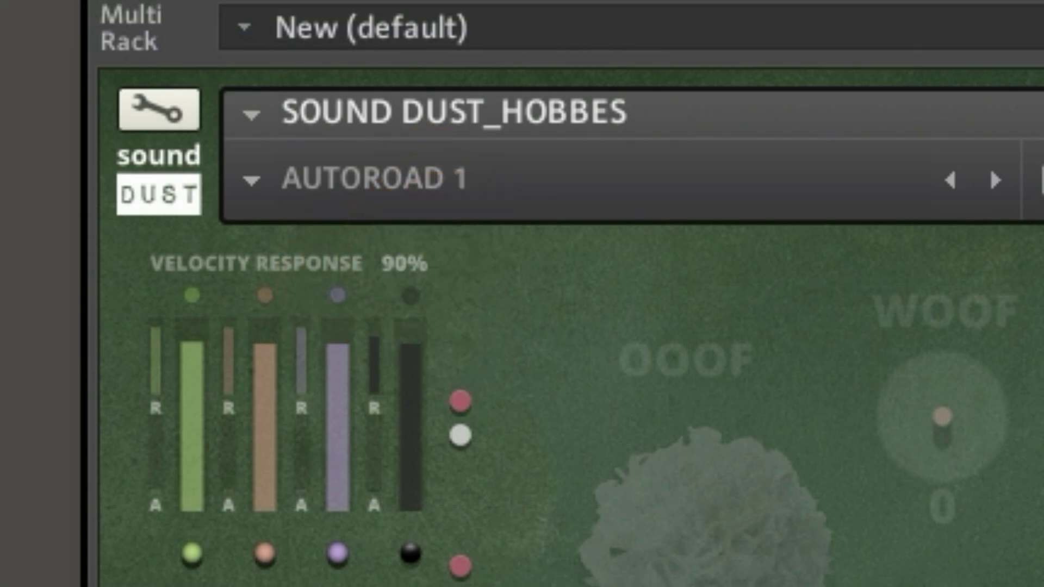
left_click(201, 362)
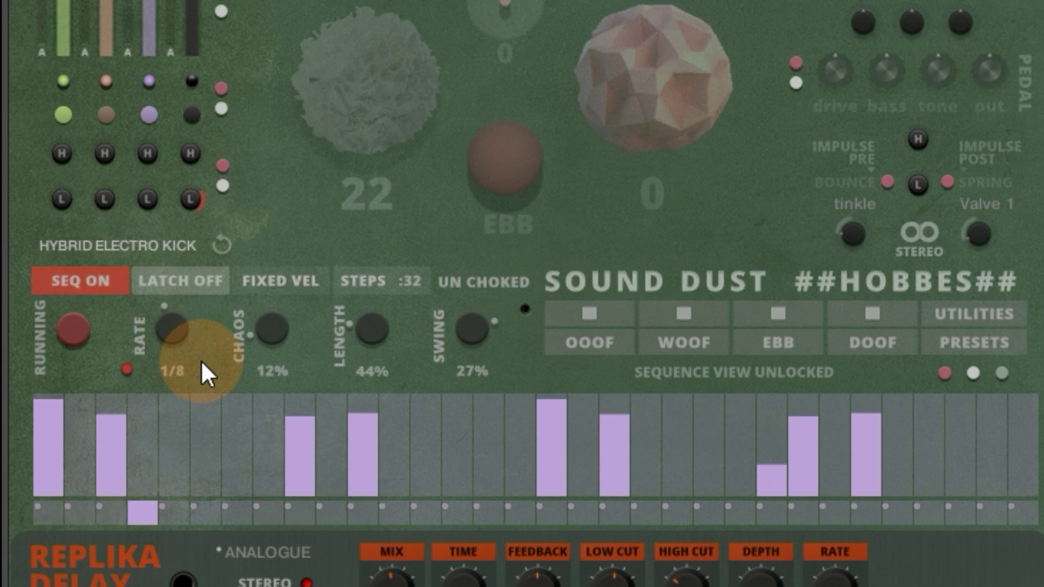
Step: Stop the sequencer and start it running again
left_click(72, 329)
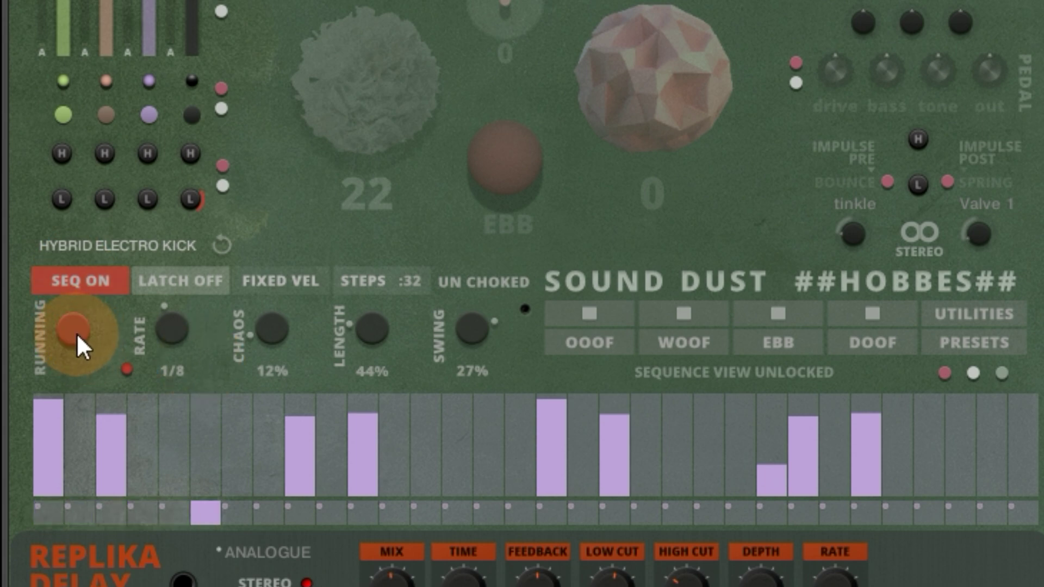
left_click(76, 333)
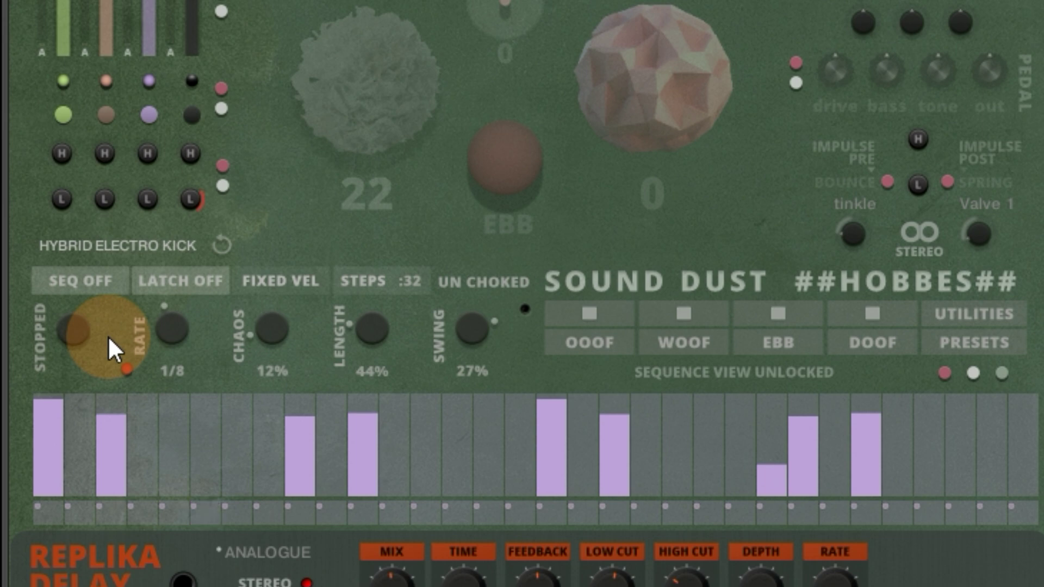
left_click(75, 329)
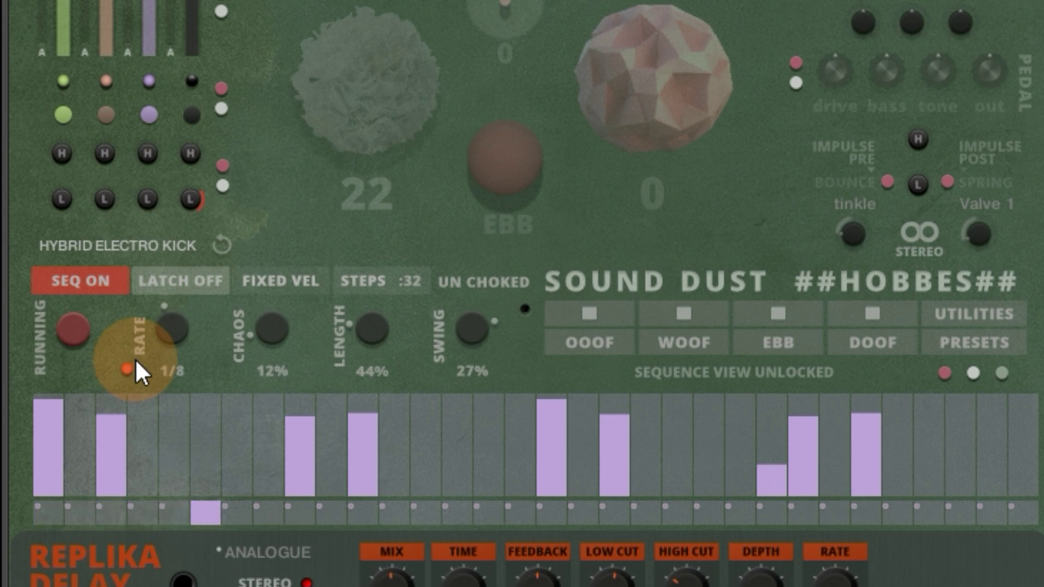
Step: Turn latch on for the sequencer and adjust the velocity of the eleventh step to 103
left_click(191, 299)
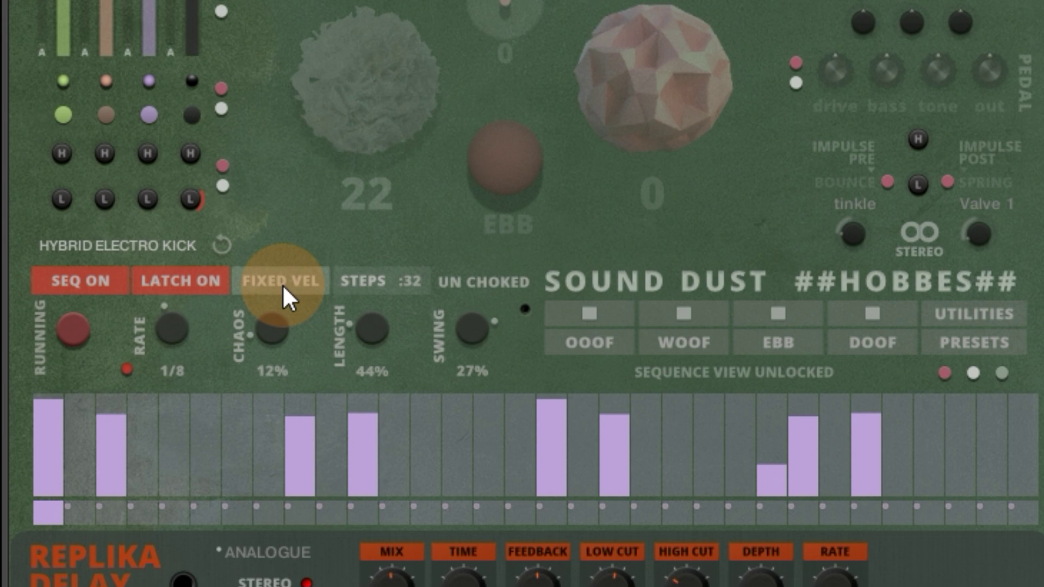
left_click(363, 454)
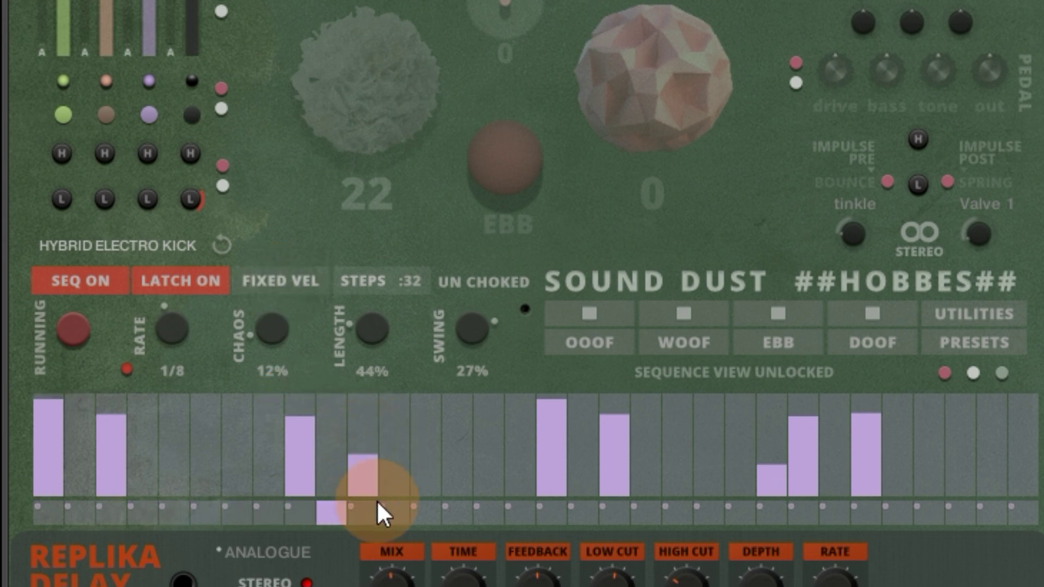
left_click_drag(377, 503, 360, 411)
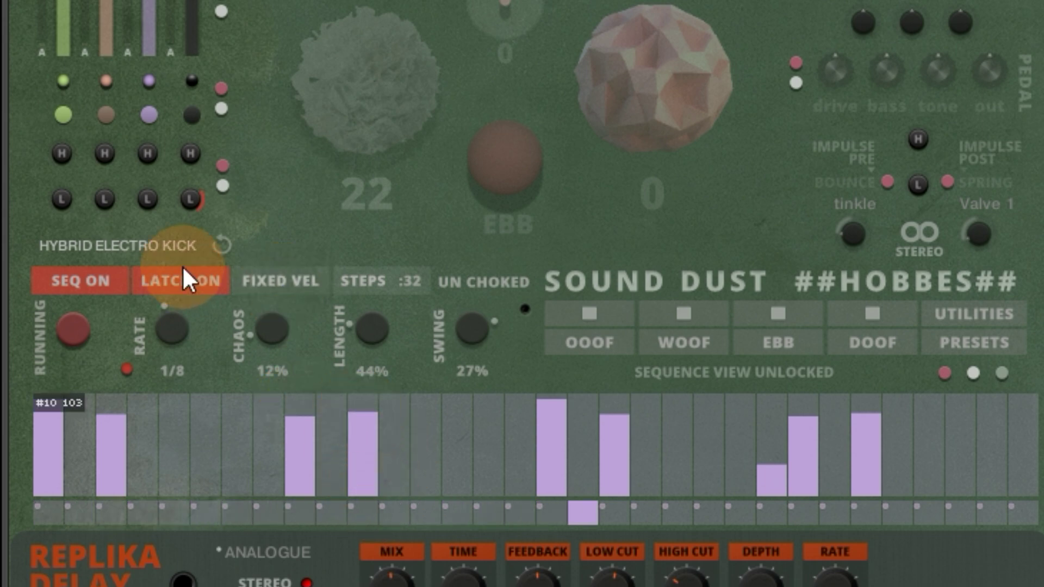
Step: Try scaled velocity and latch off, and return the sequencer to fixed velocity with latch on
left_click(269, 281)
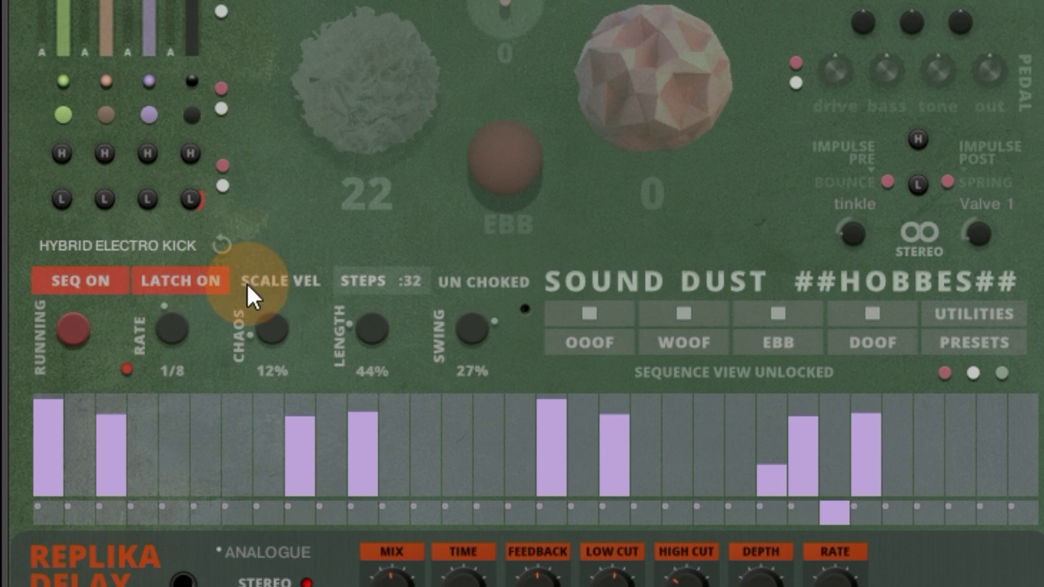
left_click(198, 283)
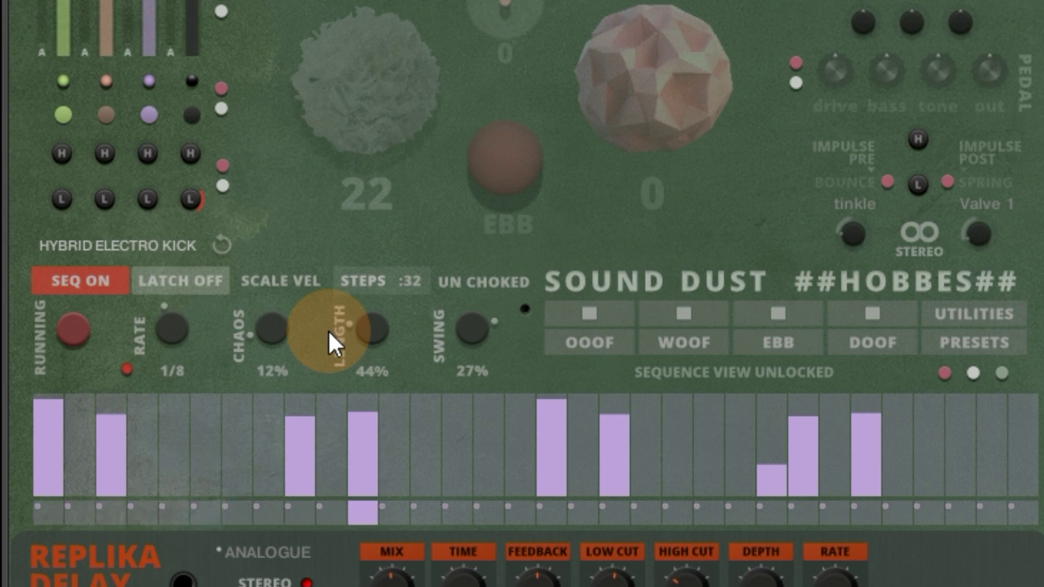
left_click(198, 278)
left_click(283, 278)
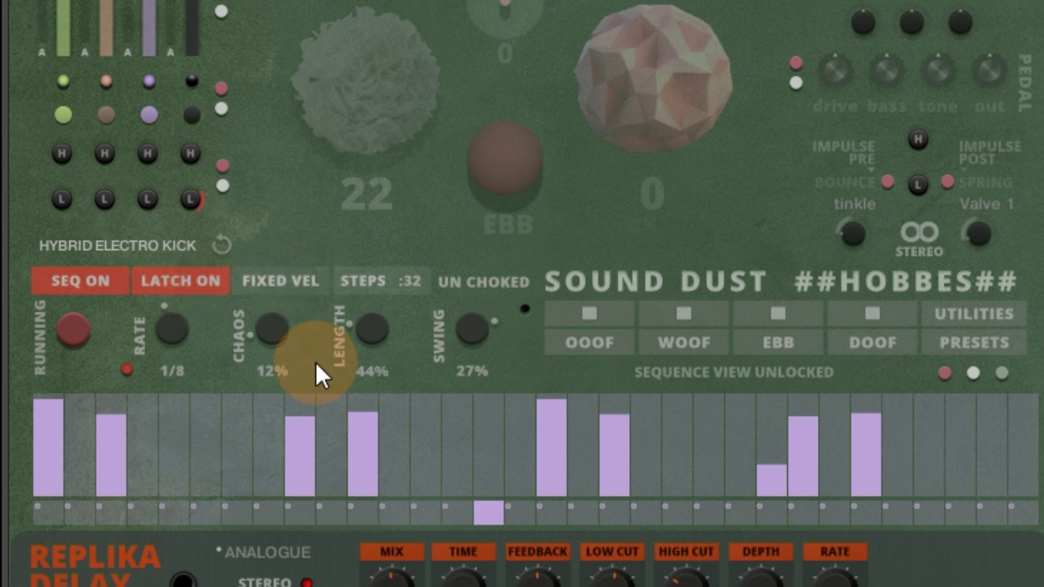
Step: Try a different number of sequencer steps and return it to 32
left_click(418, 281)
left_click_drag(418, 281, 419, 296)
left_click_drag(345, 586, 421, 256)
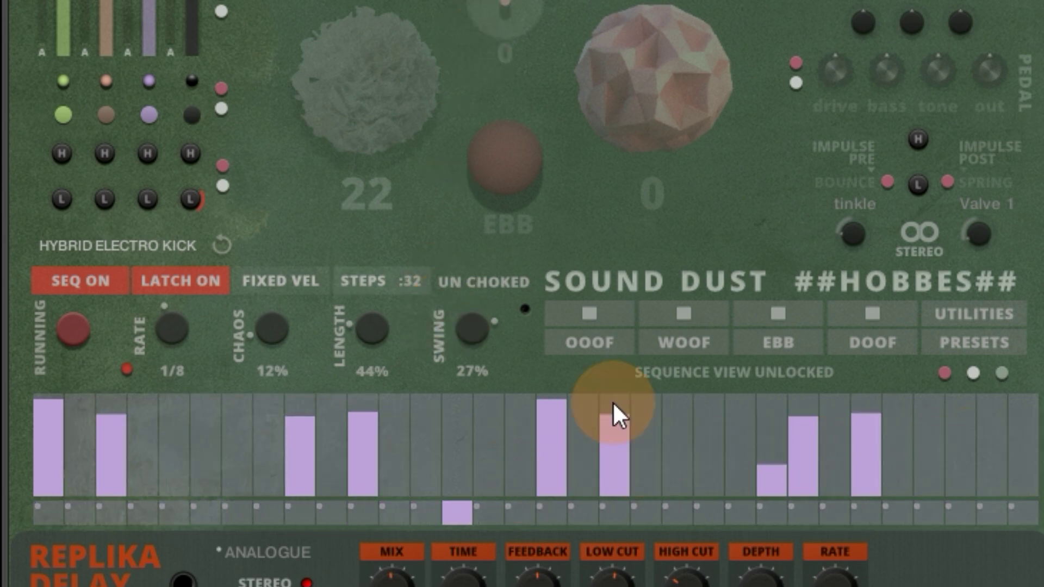
Step: Set the sequencer to choked and its note length to 71%, comparing against the un-choked mode
left_click(487, 283)
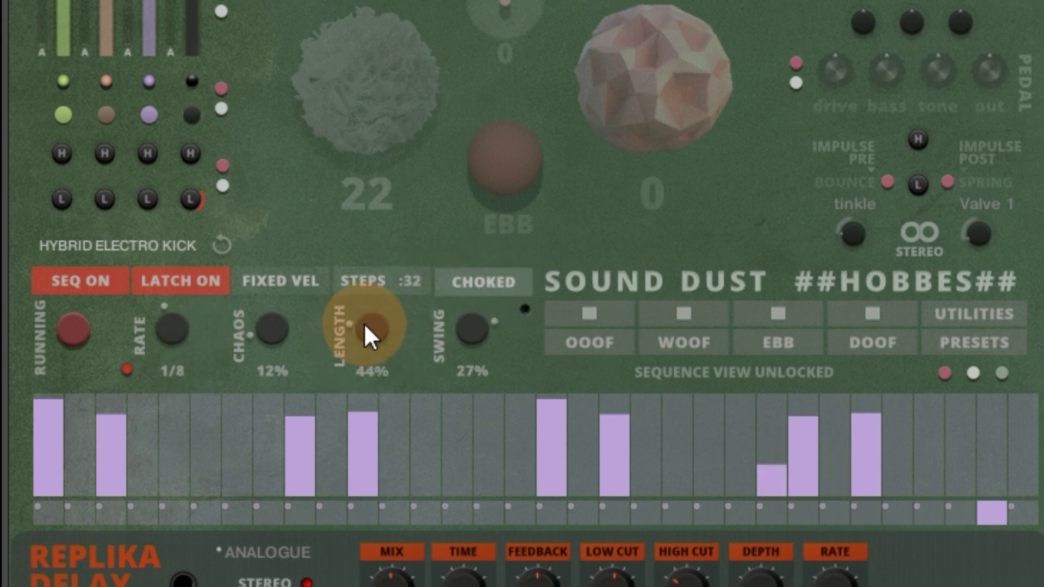
left_click_drag(365, 323, 171, 451)
left_click(489, 289)
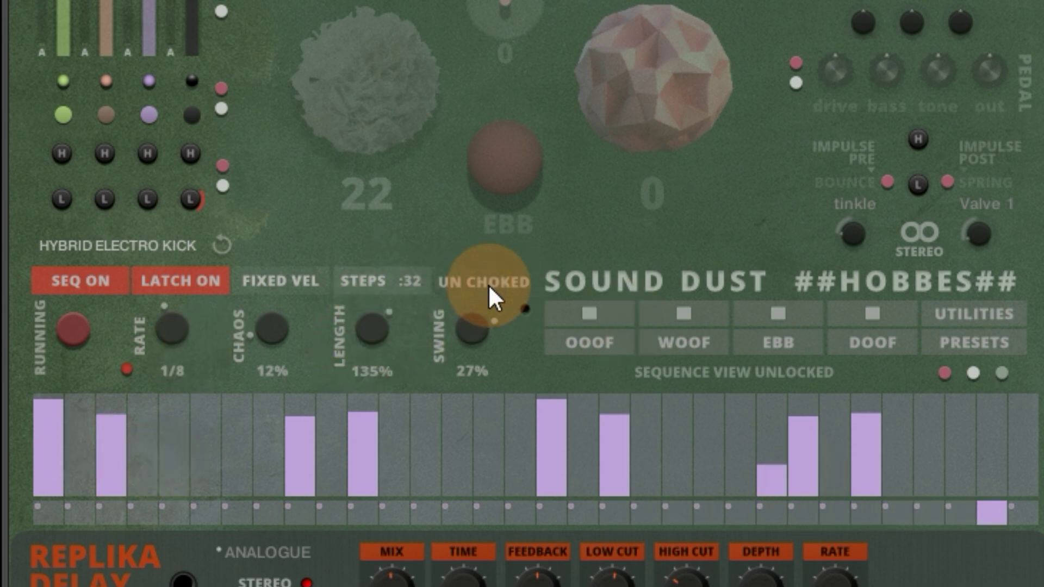
left_click_drag(373, 340, 395, 338)
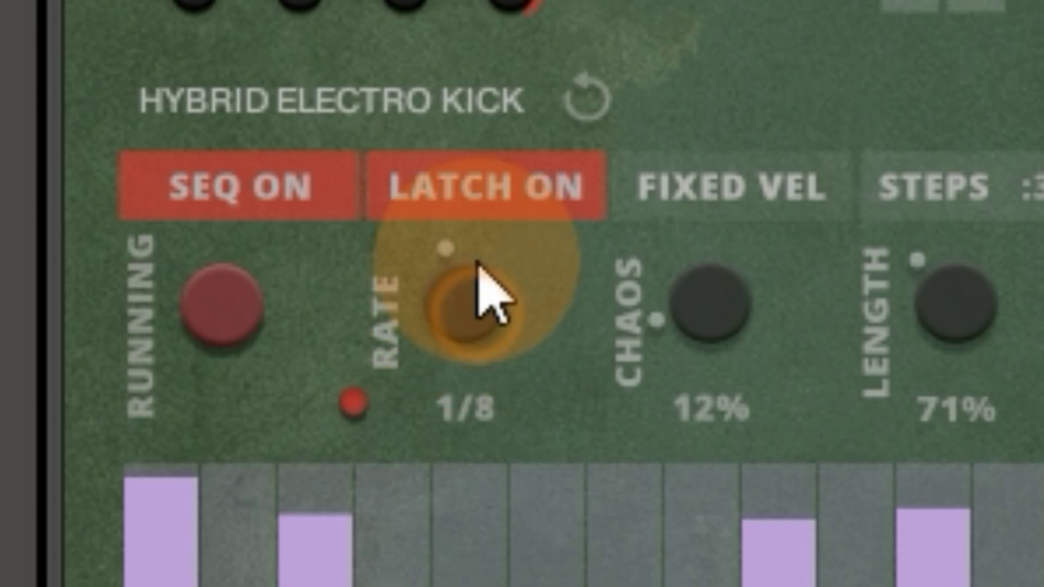
Step: Try other sequencer rates and return the rate to 1/8
left_click_drag(179, 328, 178, 263)
left_click_drag(482, 144, 482, 295)
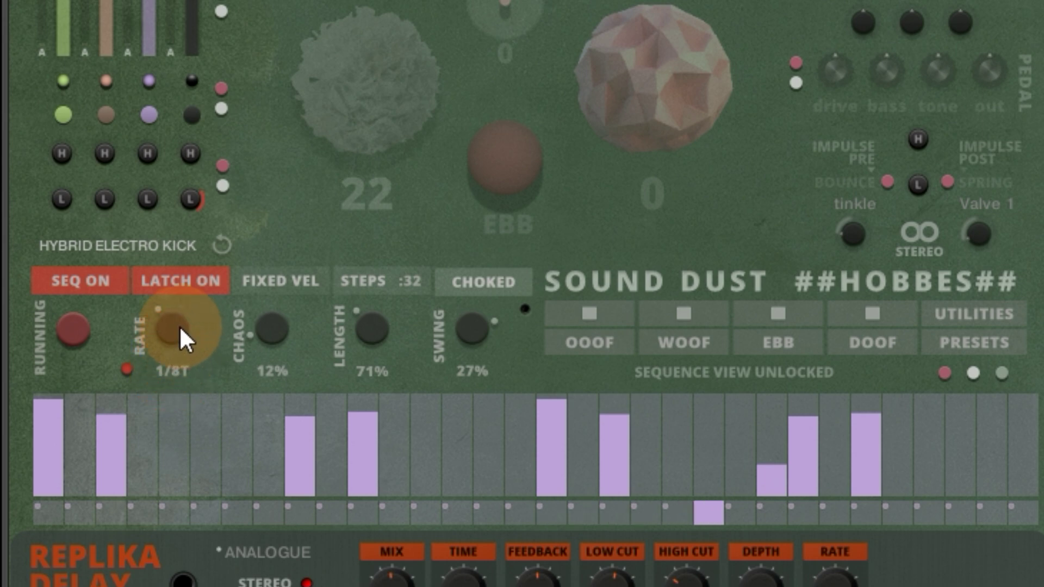
left_click_drag(179, 325, 126, 325)
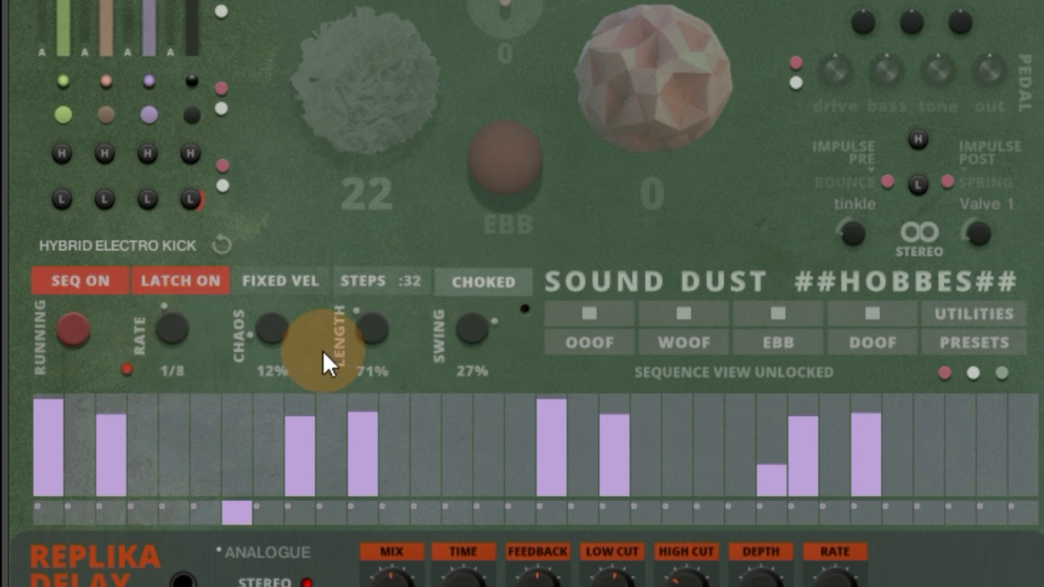
Step: Set the sequencer's chaos to 19% and its note length to 129%
left_click_drag(262, 331, 266, 432)
left_click_drag(373, 327, 389, 270)
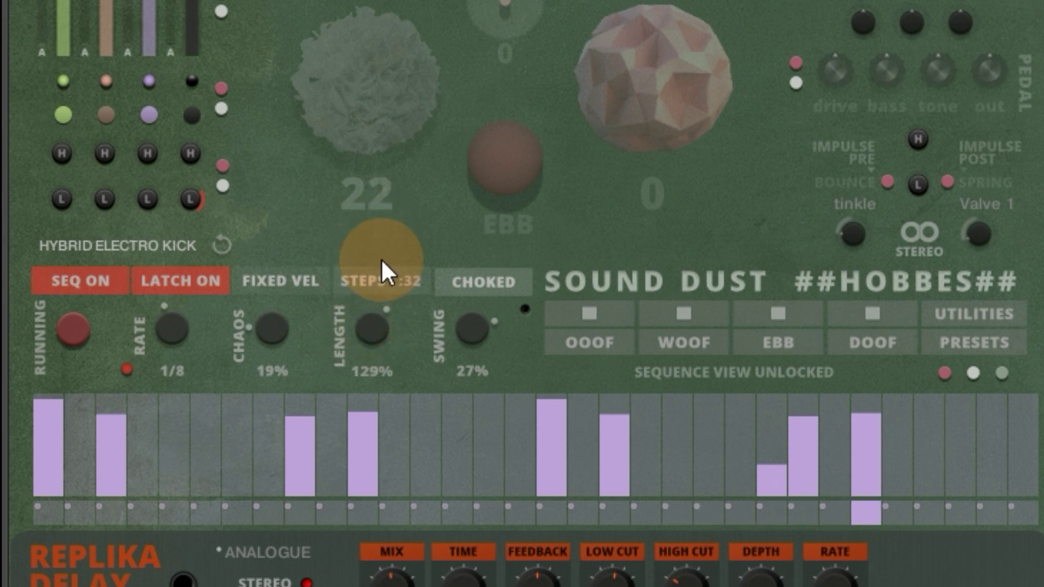
Step: Add a low-velocity hit on step 20 to try the swing at 50%, and set the swing to 0%
double_click(472, 329)
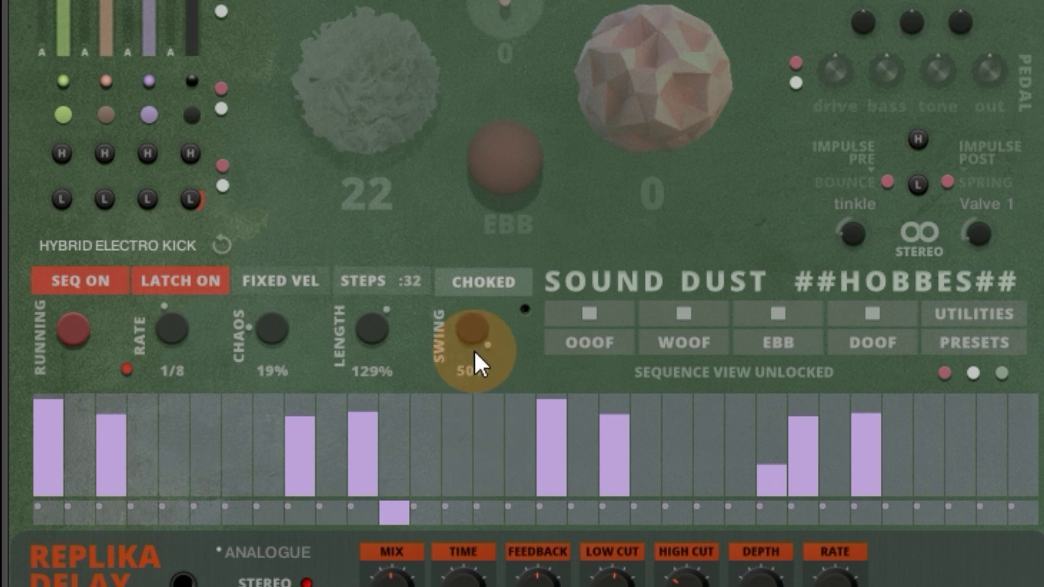
left_click(655, 461)
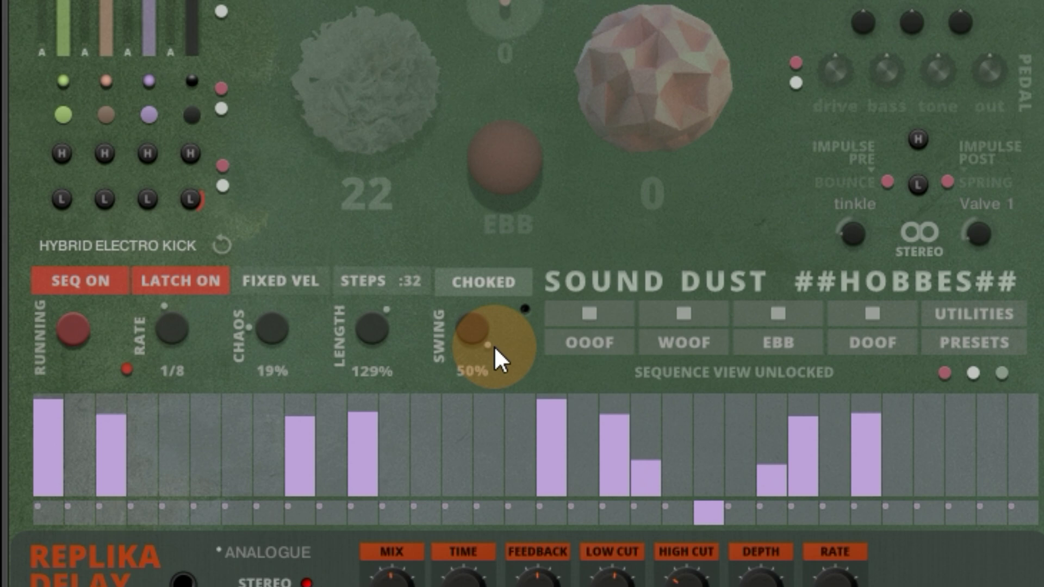
left_click_drag(472, 329, 484, 403)
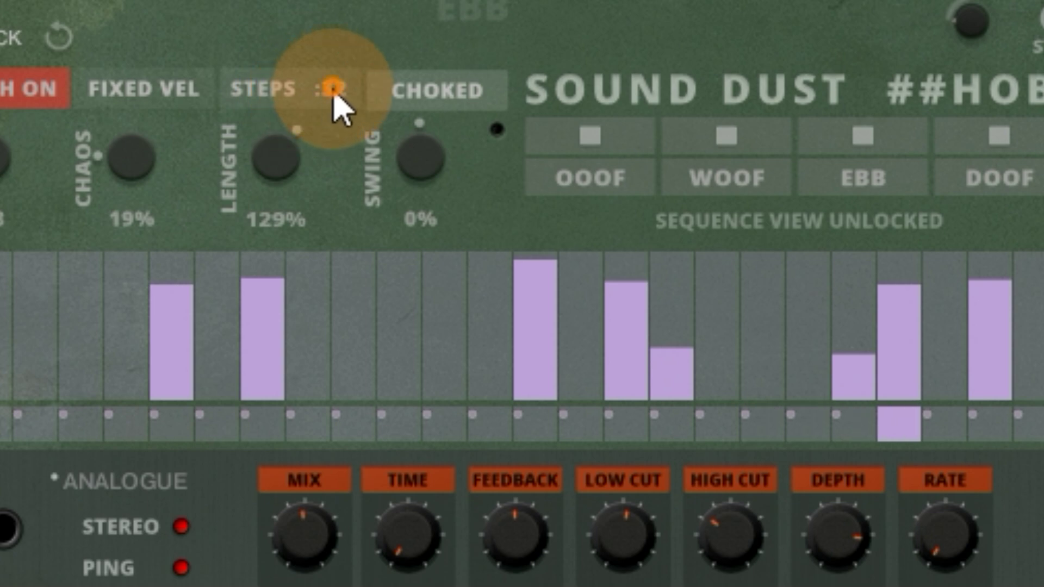
Step: Set the sequence to 8 steps and adjust the spread of step 3's hit to about the middle of its range
left_click_drag(334, 98, 309, 361)
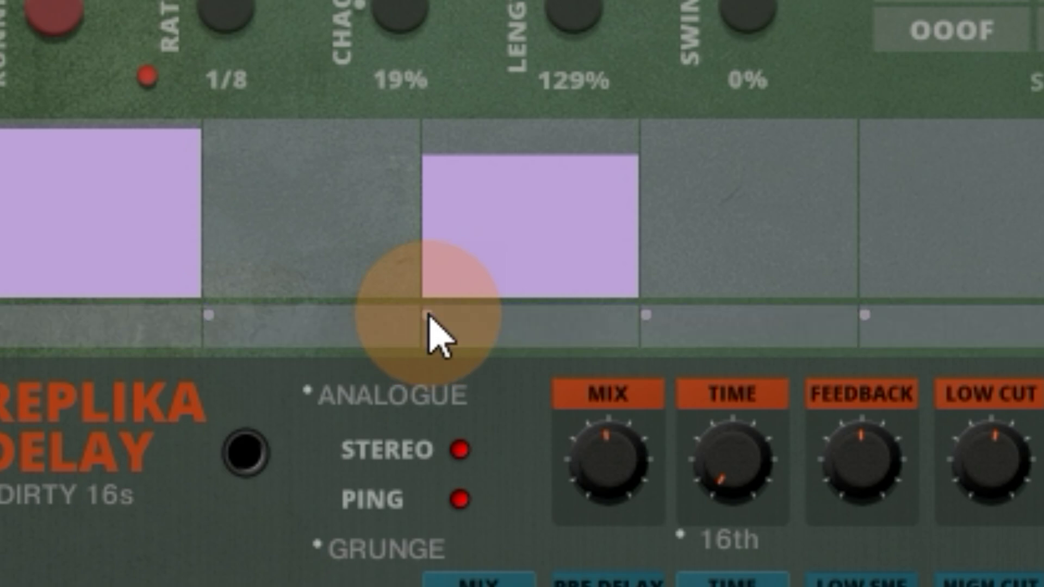
left_click(433, 316)
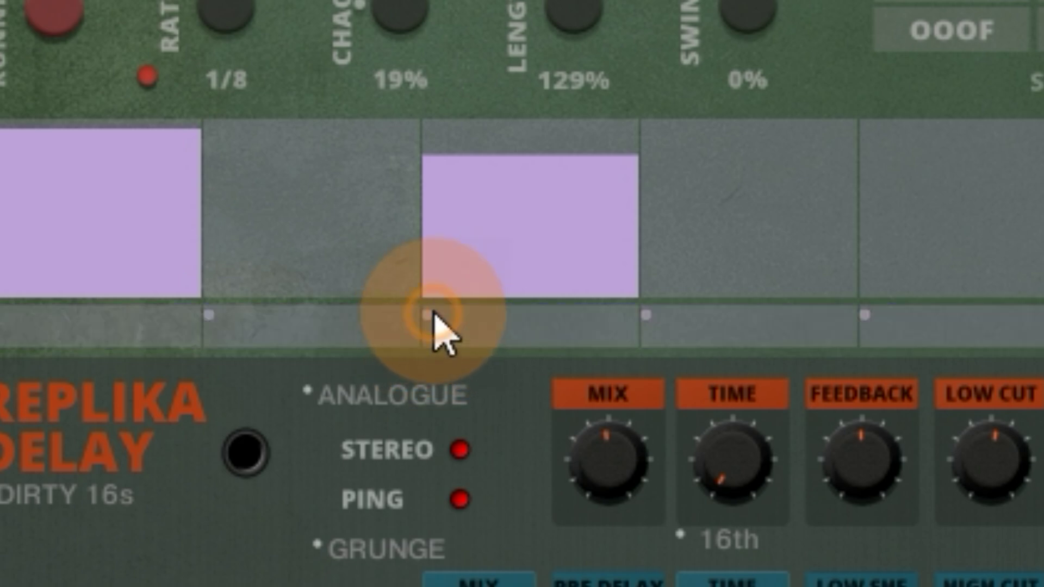
mouse_move(433, 316)
left_mouse_down()
mouse_move(919, 306)
mouse_move(856, 352)
mouse_move(697, 262)
mouse_move(704, 166)
mouse_move(820, 263)
left_mouse_up()
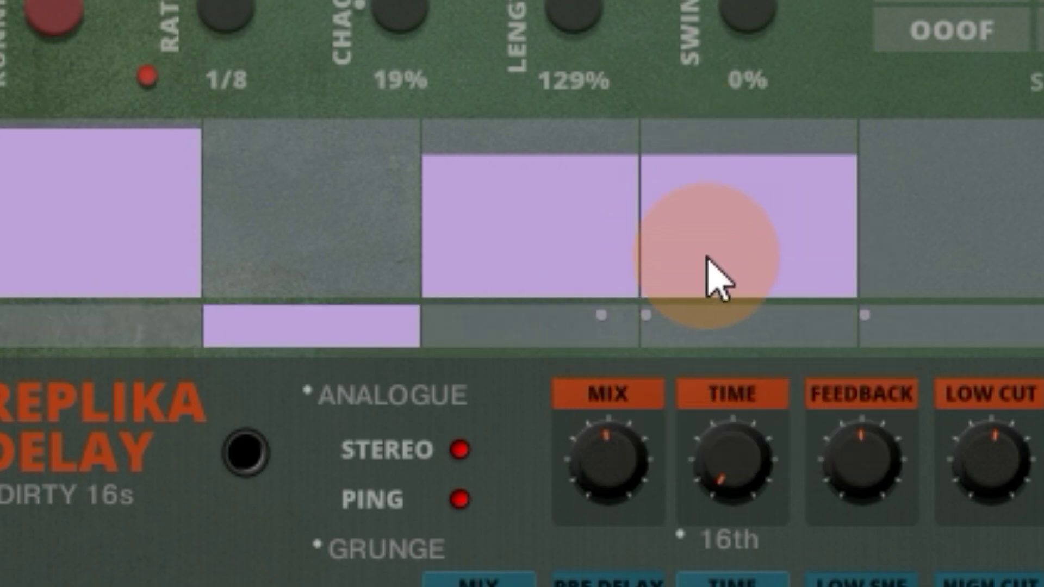
left_click_drag(657, 326, 407, 270)
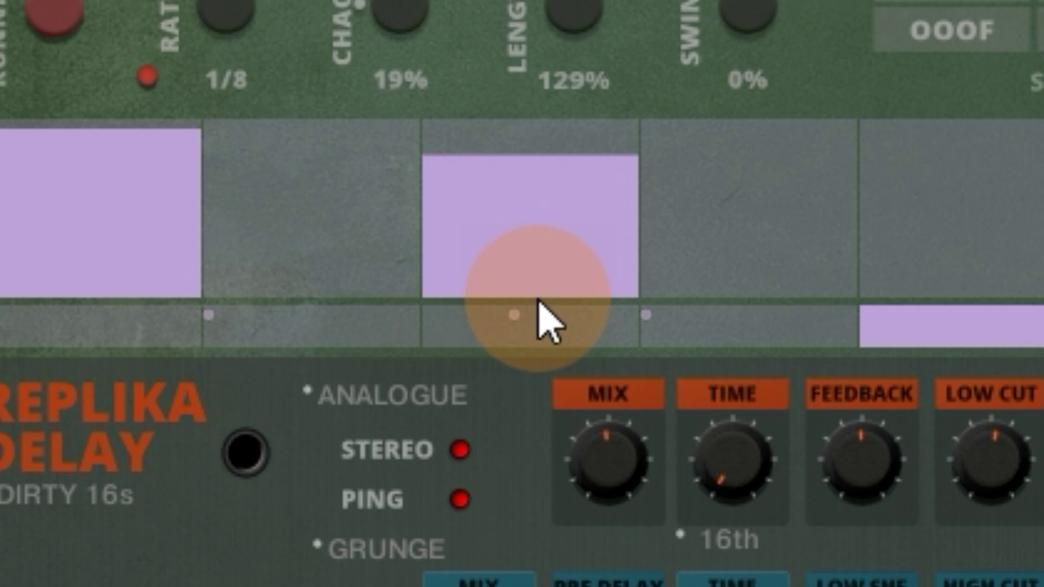
Step: Raise step 3 to 9 hits with a spread of 53%
left_click_drag(518, 313, 600, 273)
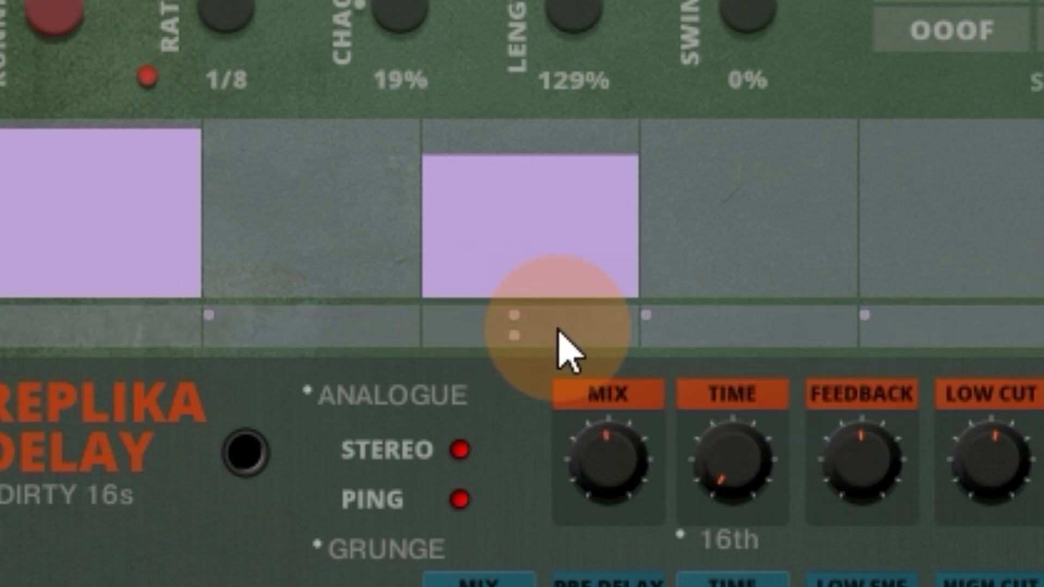
left_click_drag(515, 321, 509, 220)
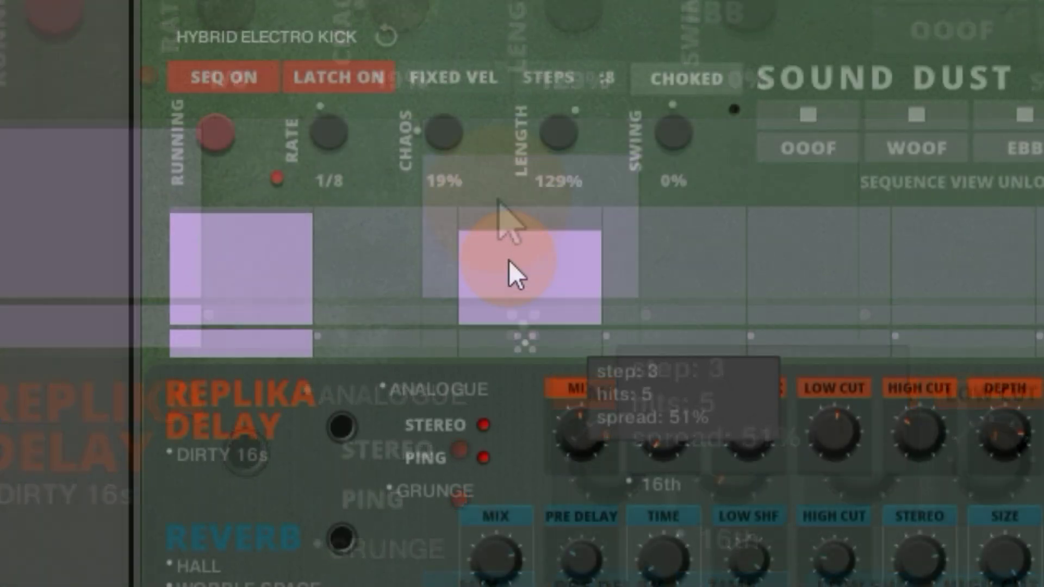
left_click_drag(509, 260, 511, 236)
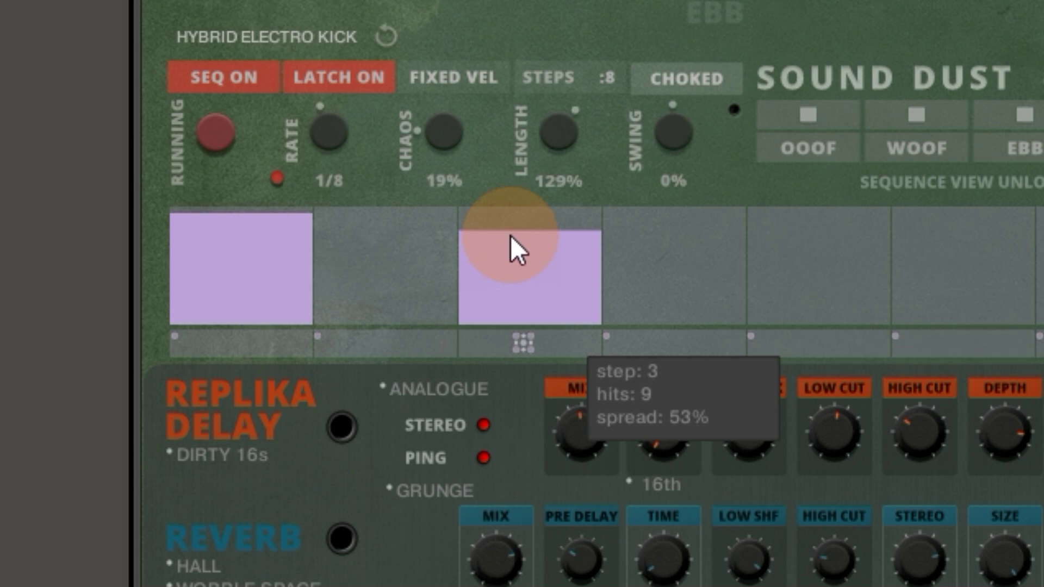
Step: Compare choked and un-choked playback while adjusting step 3's hits and spread, and set the sequencer to un-choked
left_click(697, 86)
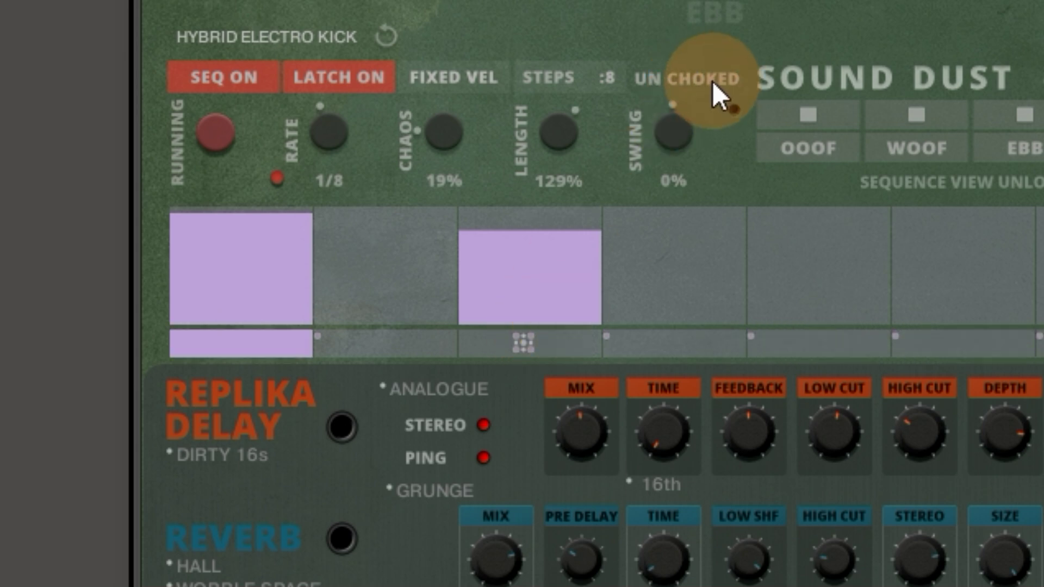
left_click(687, 83)
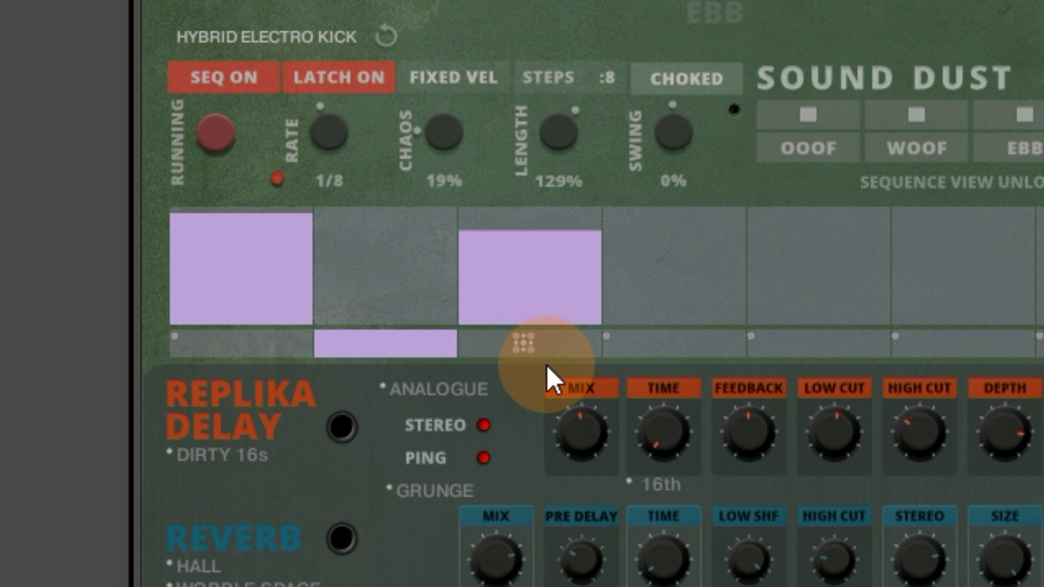
left_click_drag(536, 342, 452, 265)
left_click(687, 64)
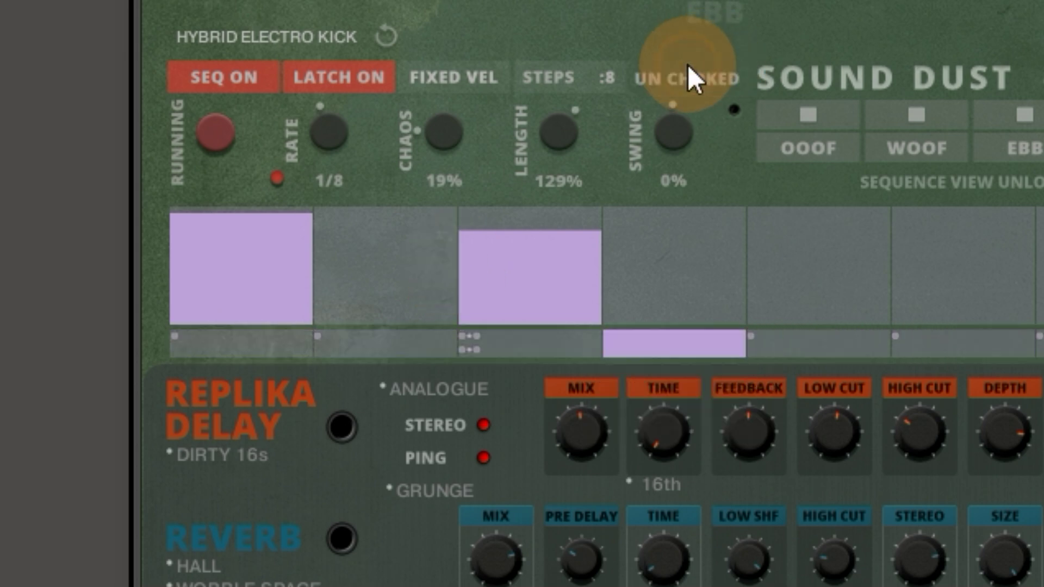
left_click(549, 341)
left_click_drag(477, 338, 529, 35)
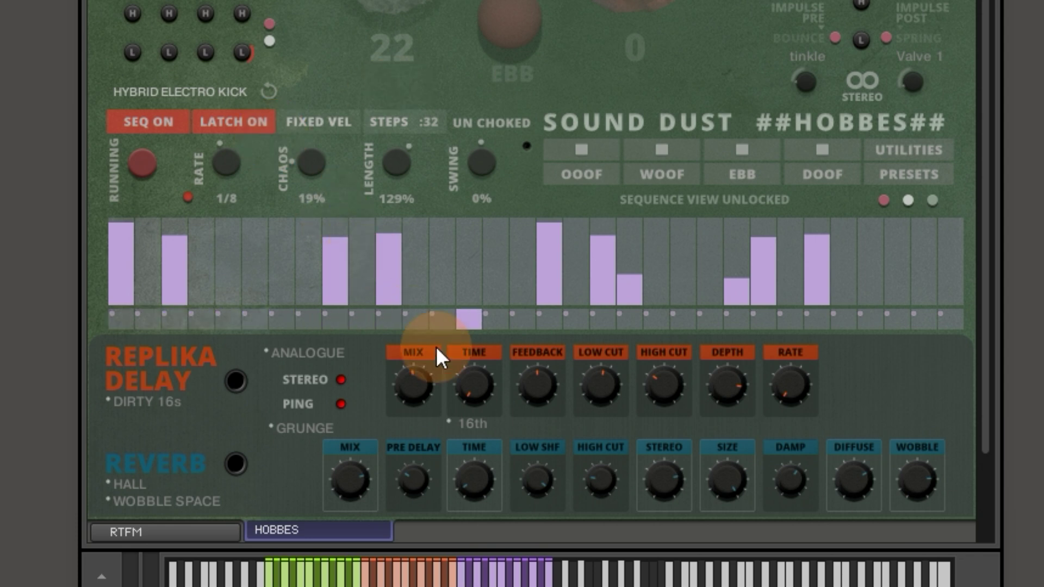
Step: Lock the sequence view and unlock it again
left_click(687, 201)
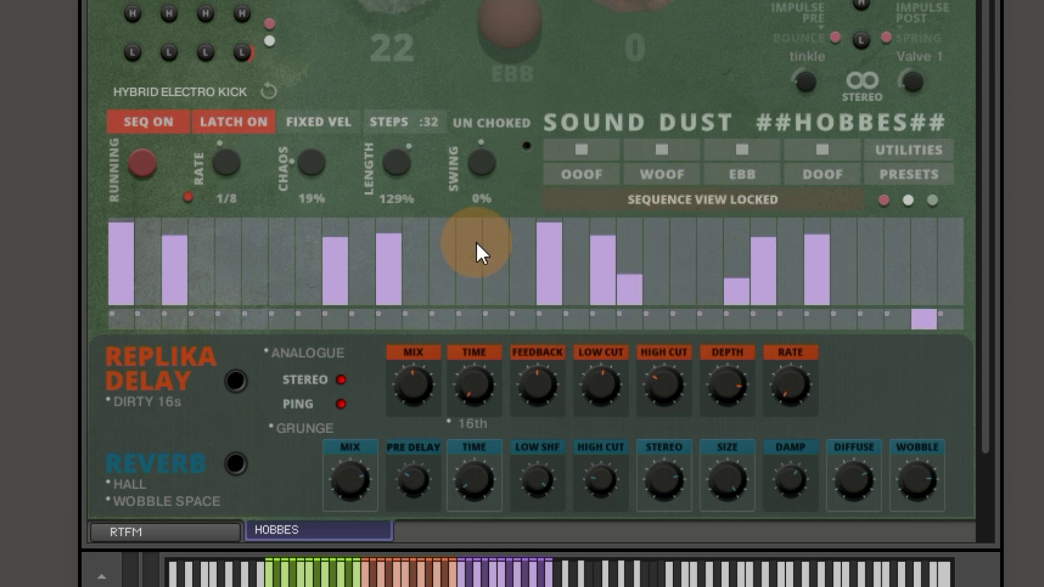
left_click(677, 199)
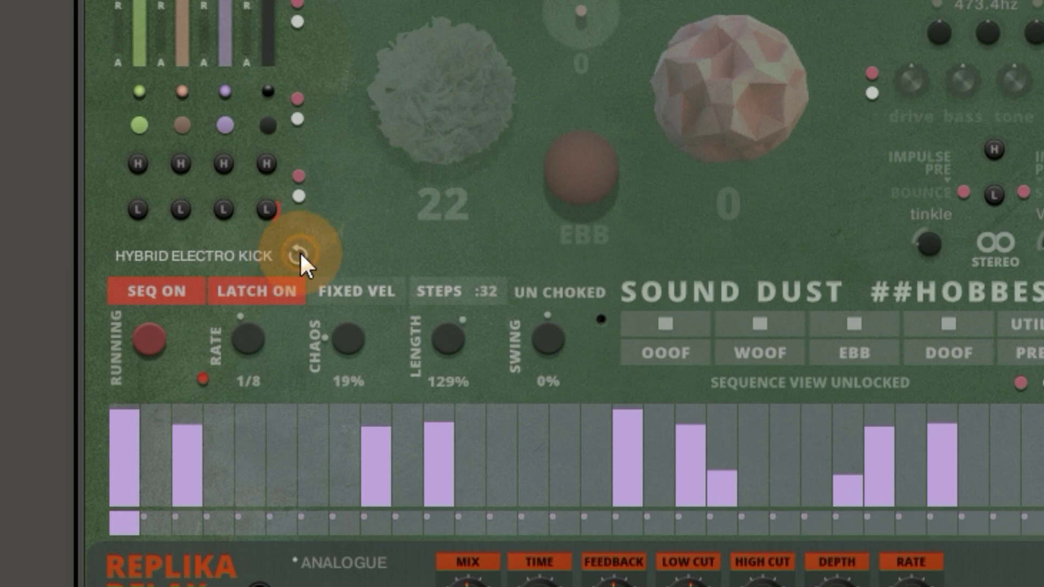
Step: Switch to the 909 Hybrid Snare sequence and sweep its length up to 158% and down to 18%
left_click(300, 253)
left_click(300, 253)
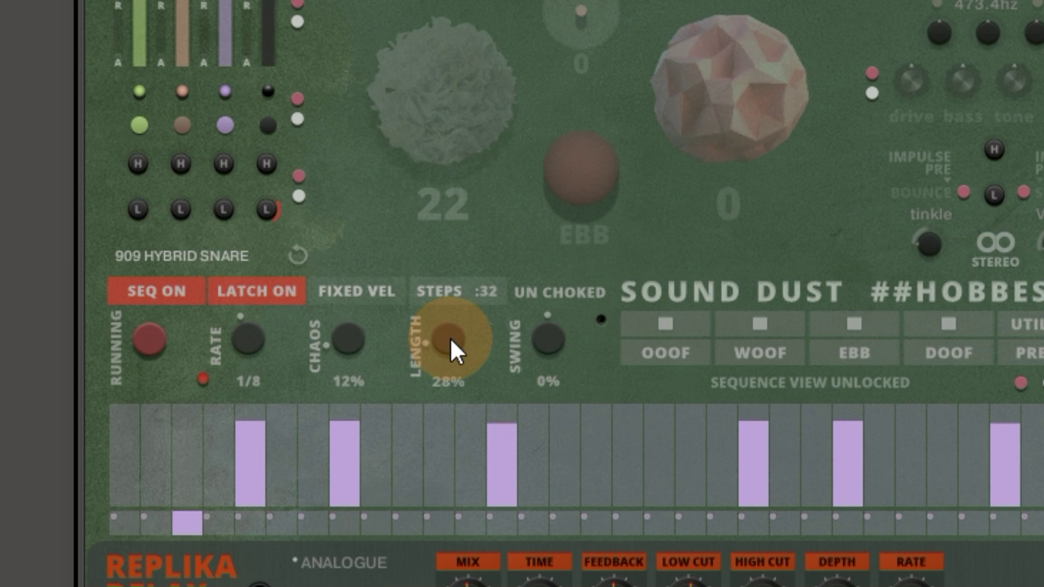
left_click_drag(449, 337, 480, 93)
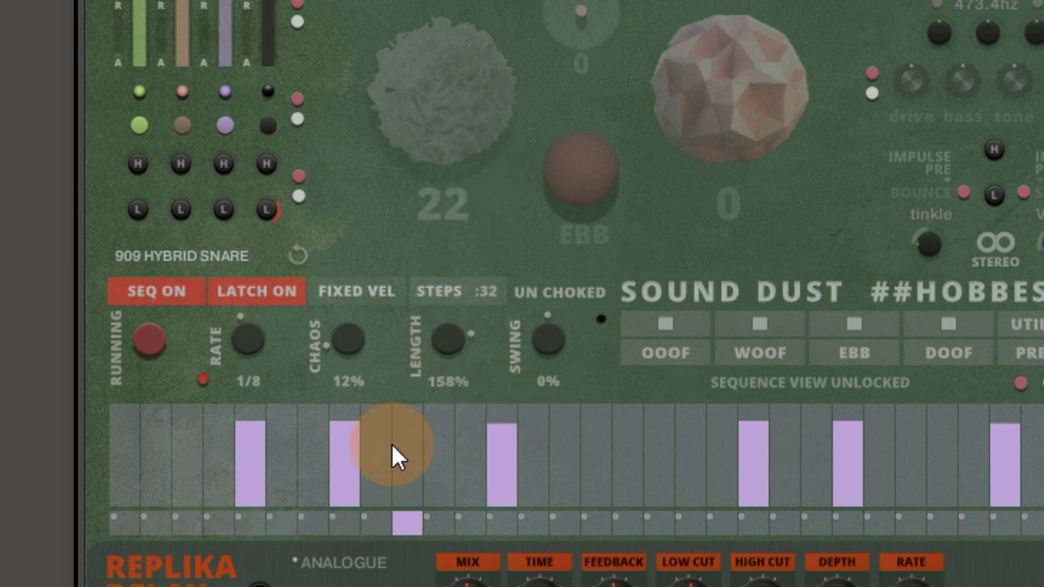
left_click_drag(447, 342, 432, 584)
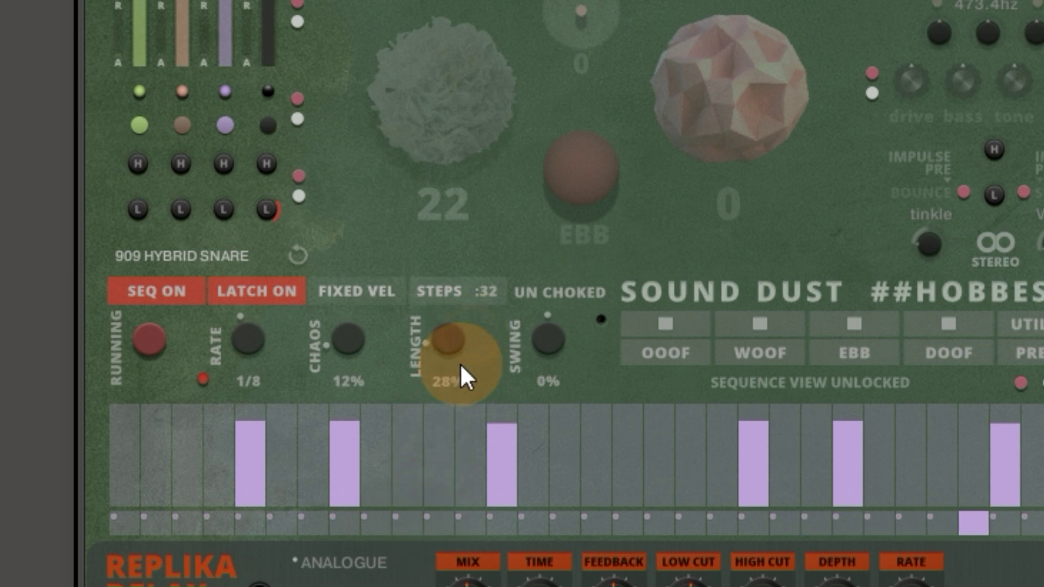
mouse_move(460, 363)
left_mouse_down()
mouse_move(458, 386)
mouse_move(459, 372)
left_mouse_up()
Step: Switch to the Analogue Hats sequence, raise its length to 176% and bring step 11's level close to maximum
left_click(298, 255)
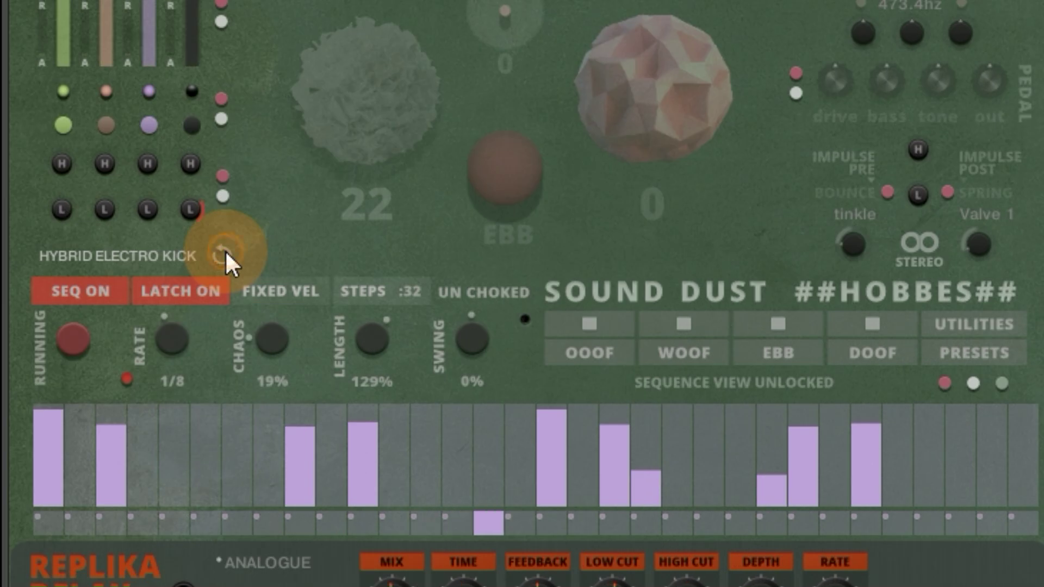
left_click(299, 253)
left_click_drag(441, 348, 490, 109)
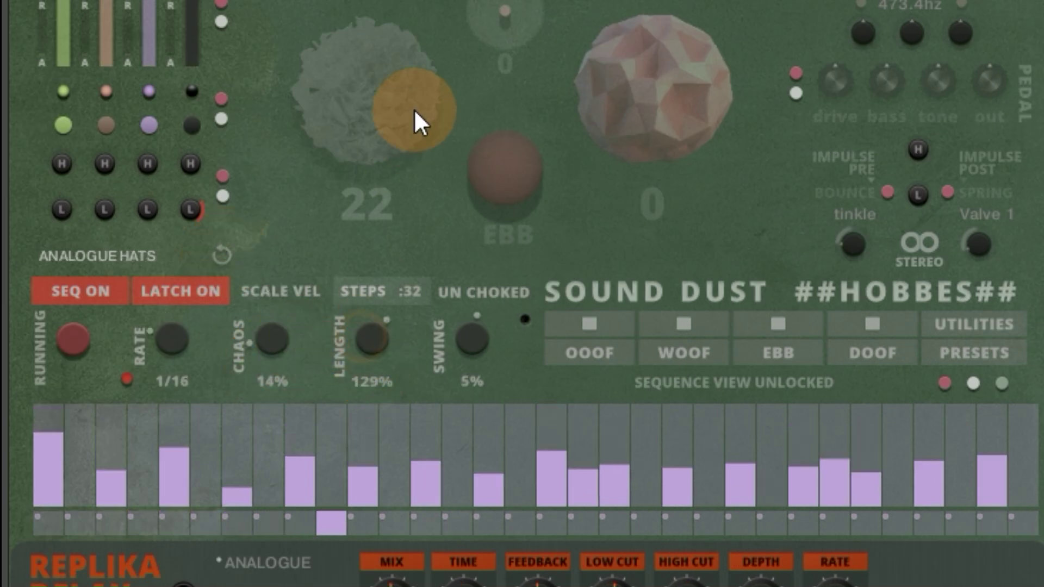
left_click_drag(413, 119, 413, 21)
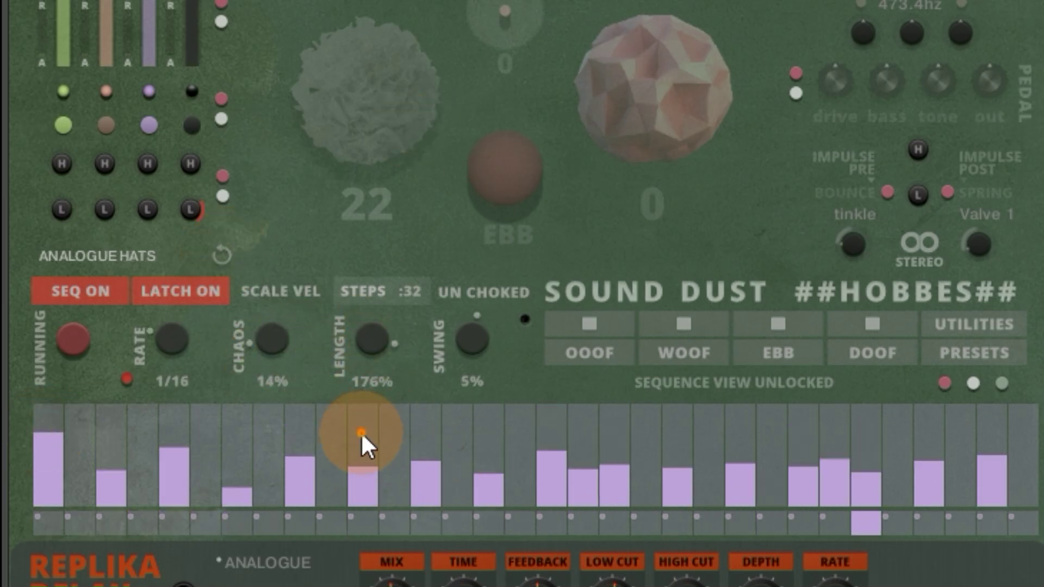
left_click_drag(361, 432, 364, 413)
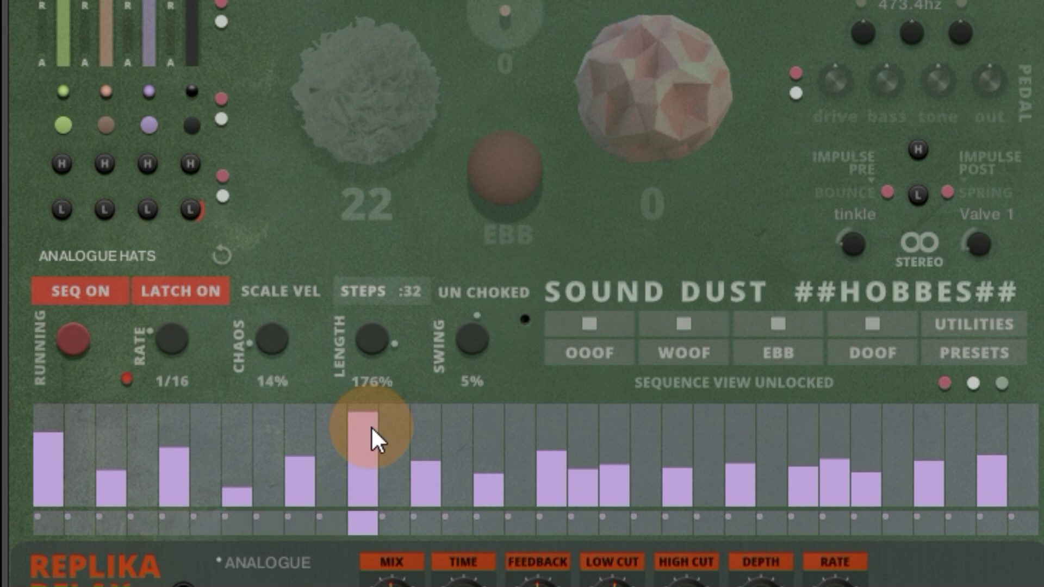
Step: Set the Analogue Hats sequence to choked, with 7% swing and a length of 20%
left_click(477, 289)
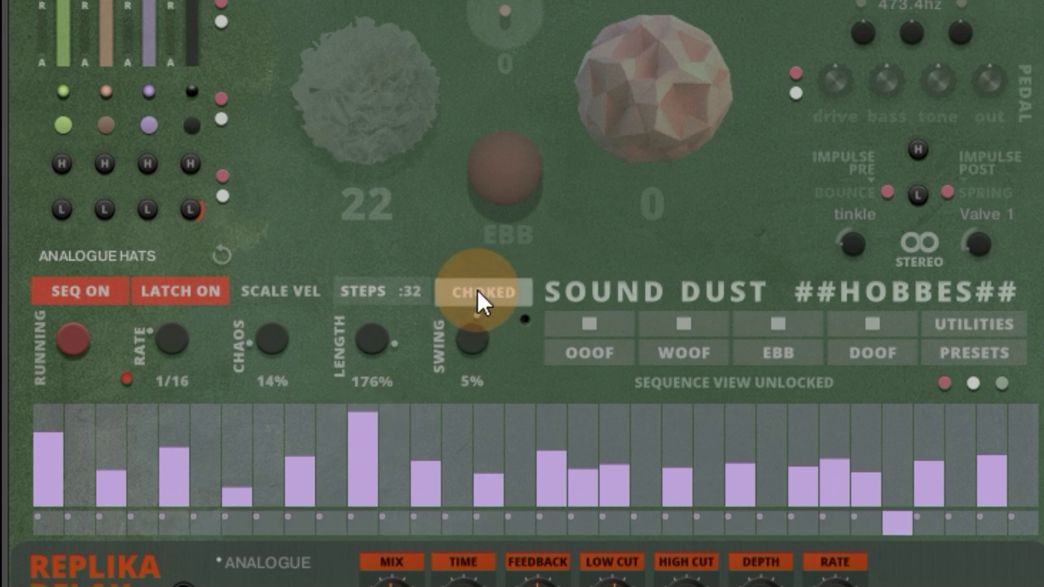
left_click(469, 341)
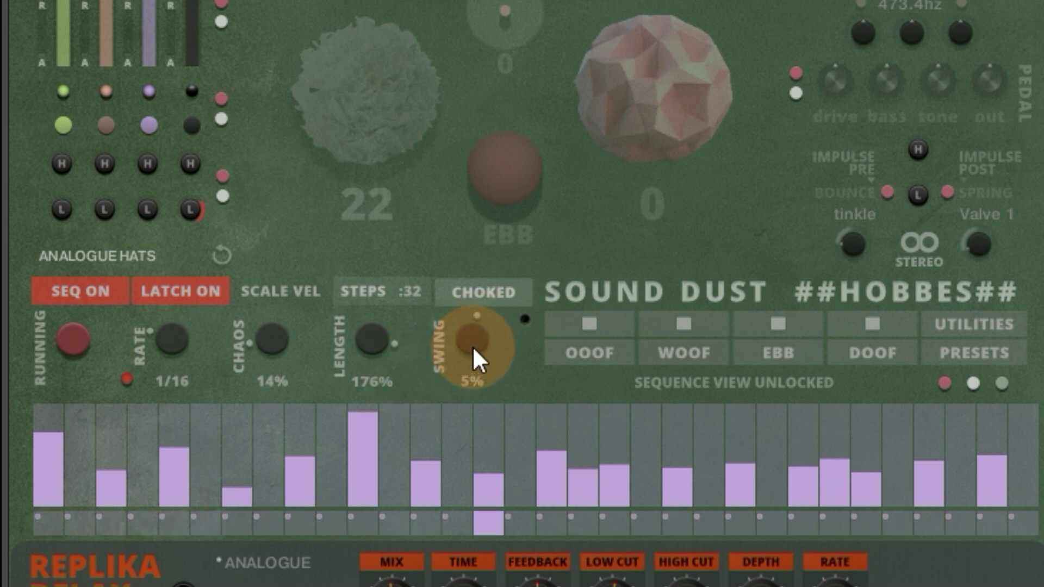
left_click_drag(472, 346, 337, 571)
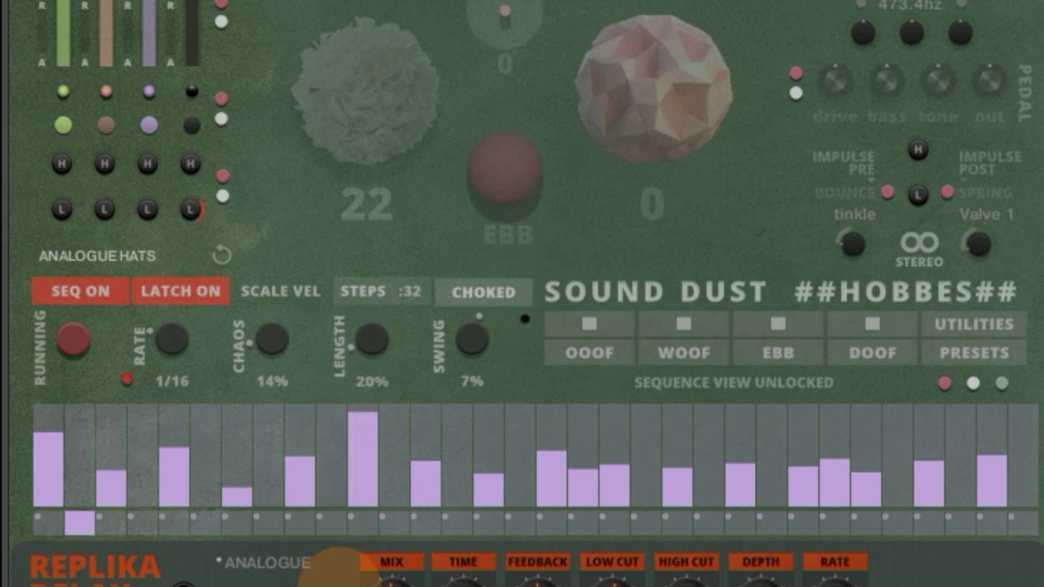
Step: Switch to the Hybrid Electro Kick sequence and give step 11 two hits with a spread of 100%
left_click(221, 254)
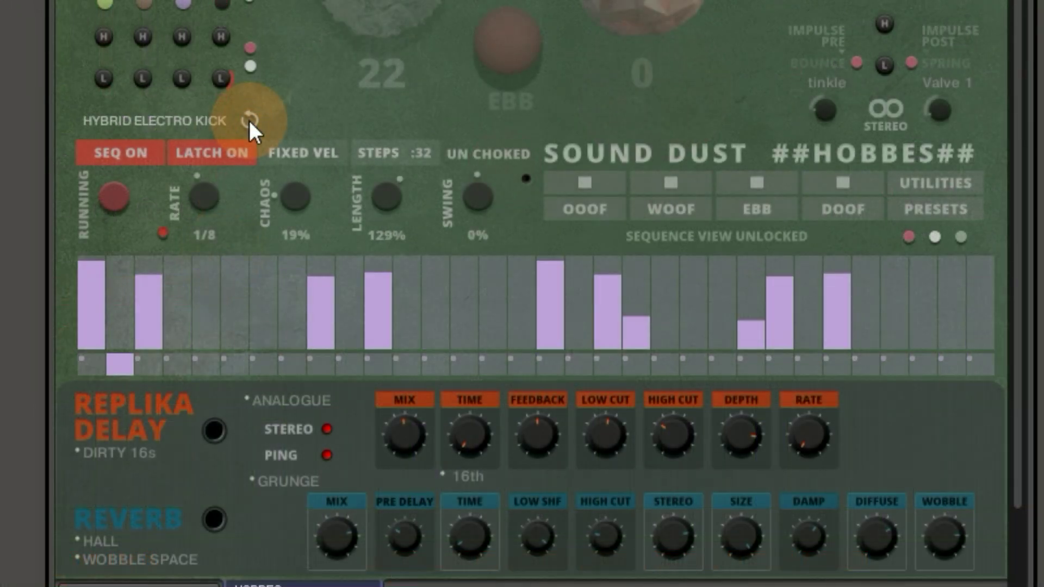
left_click(345, 251)
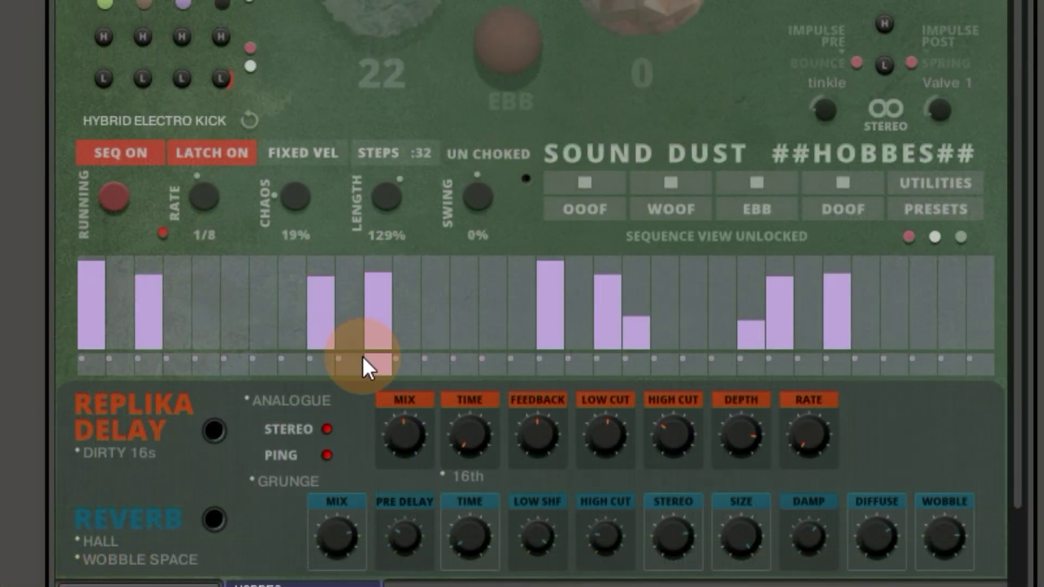
left_click_drag(368, 362, 363, 338)
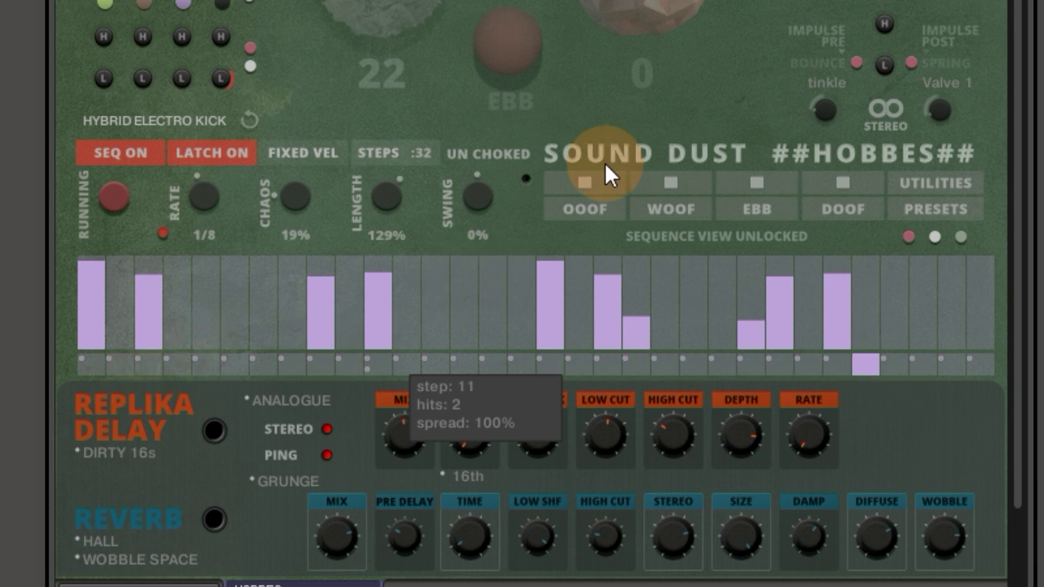
Step: Shorten the kick sequence to 8 steps and adjust the hits and spread of step 3
mouse_move(424, 158)
left_mouse_down()
mouse_move(310, 501)
mouse_move(427, 163)
mouse_move(430, 202)
mouse_move(432, 175)
left_mouse_up()
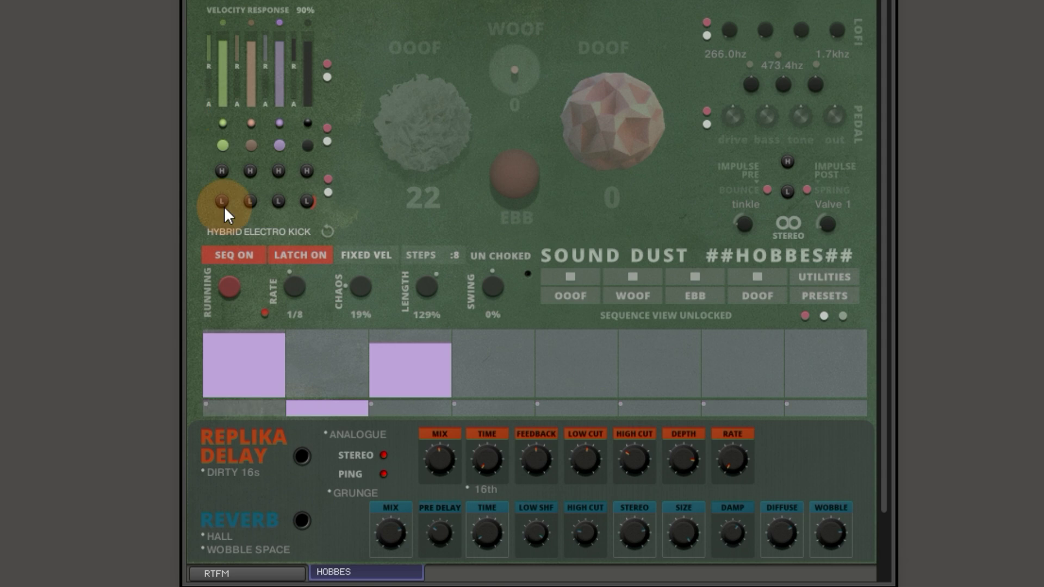
mouse_move(384, 403)
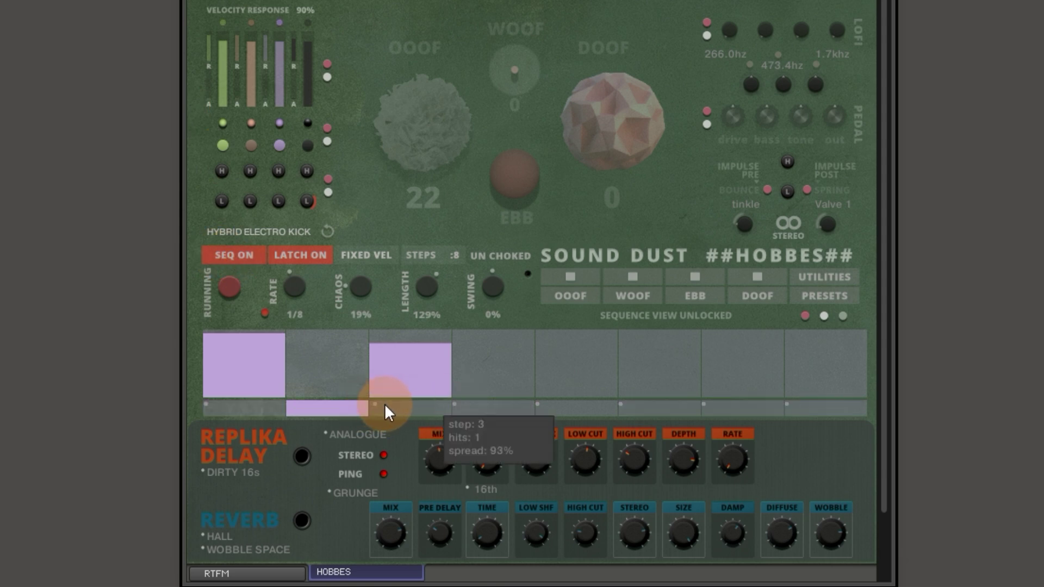
left_click_drag(396, 412, 374, 406)
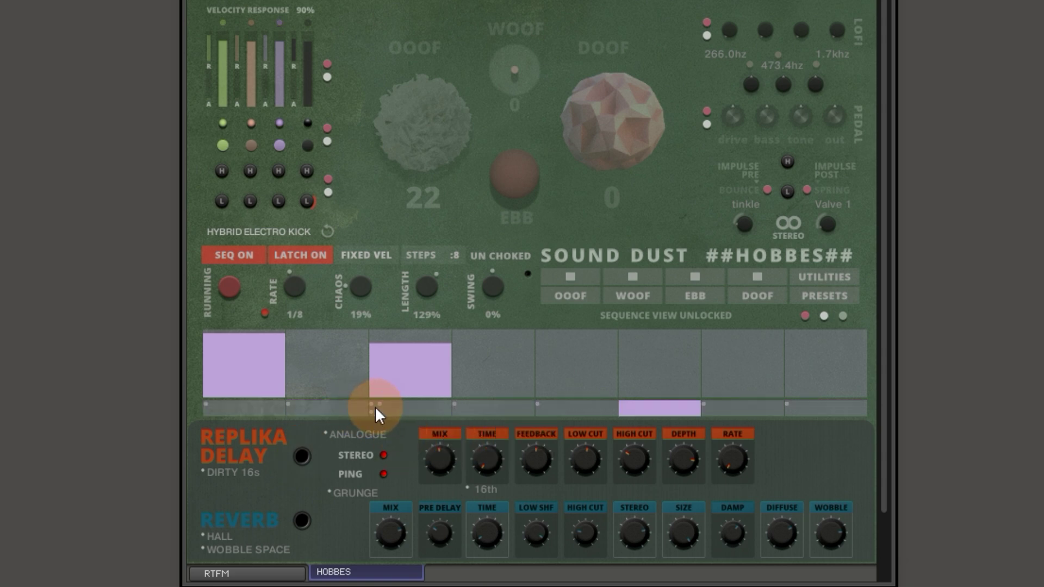
Step: Set the kick sequence to choked with 9 steps and switch to the 909 Hybrid Snare sequence
left_click(509, 256)
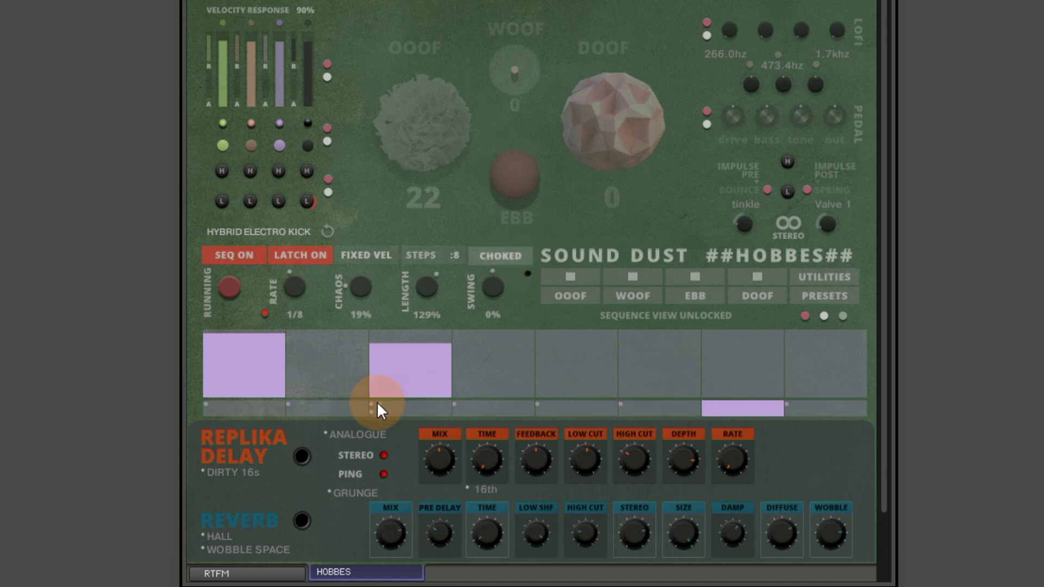
mouse_move(371, 419)
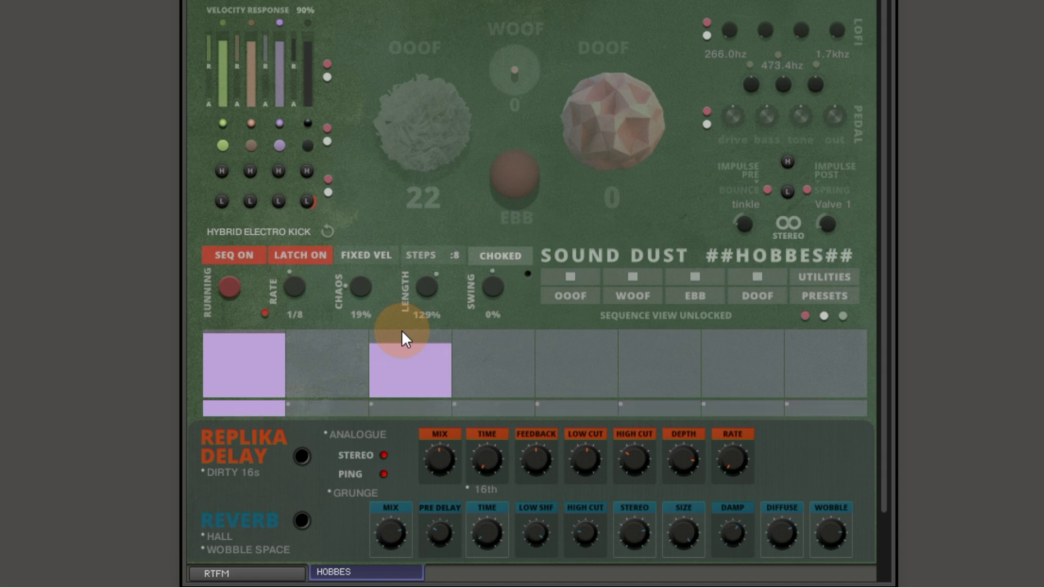
left_click_drag(458, 253, 460, 244)
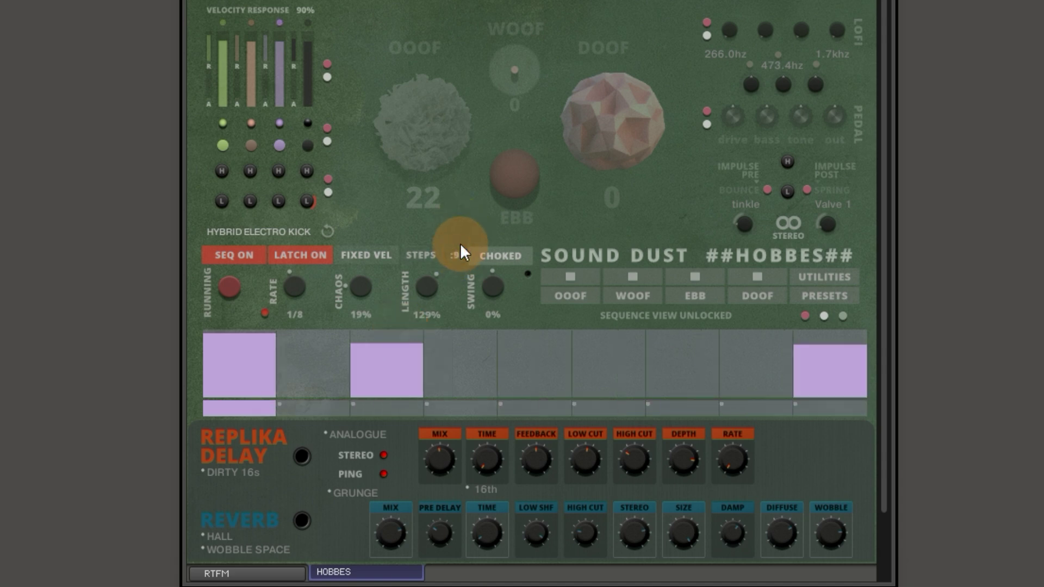
left_click(326, 229)
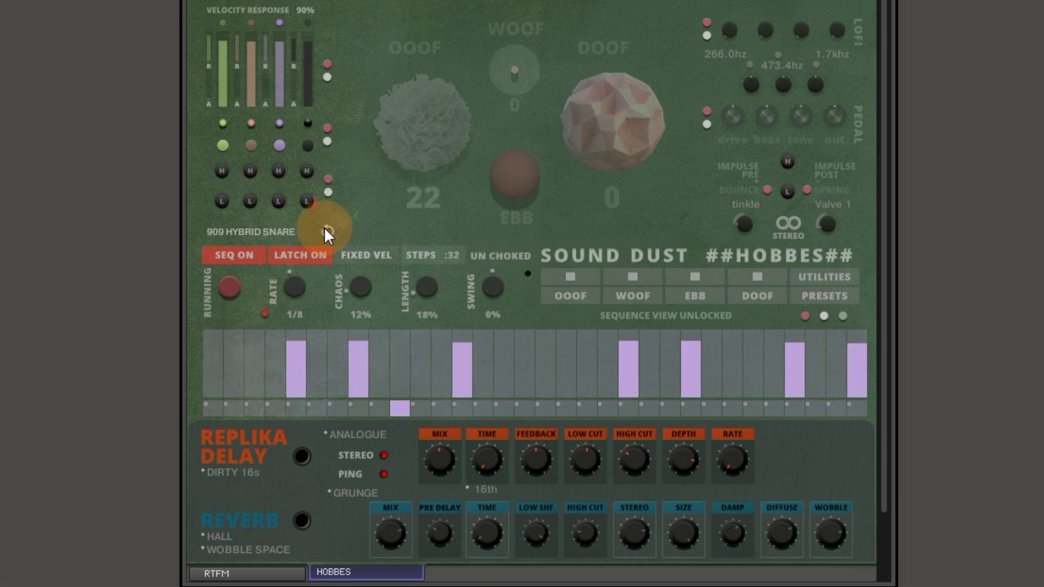